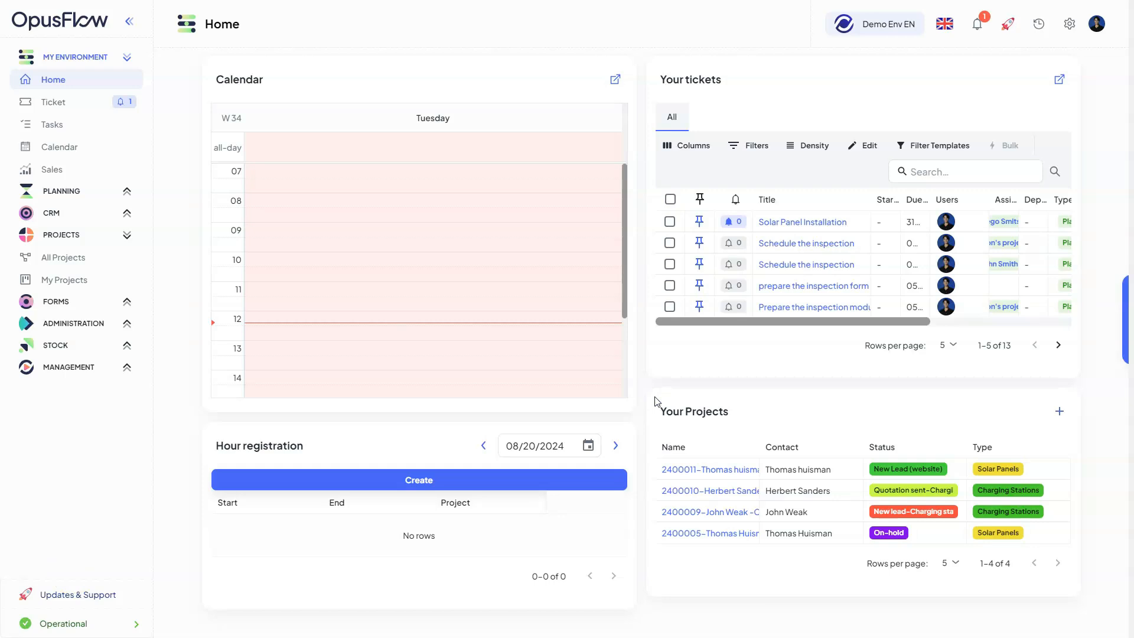
Open the last residential solar panels project in the full project list and create a new installation plan for it
{"action": "left_click", "coordinate": [81, 263]}
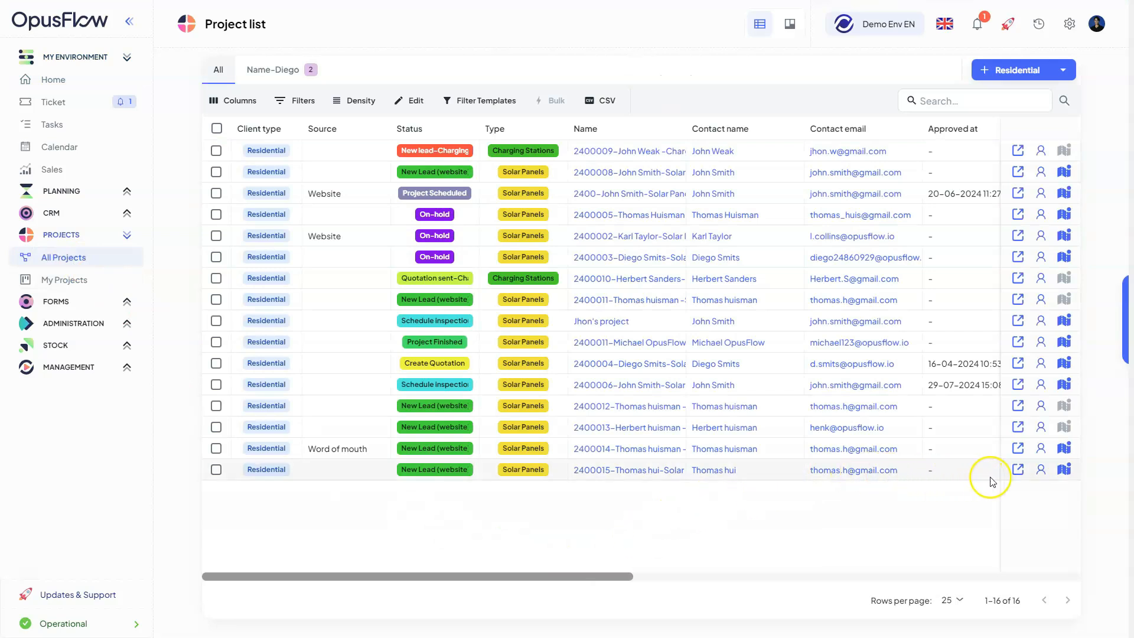
{"action": "left_click", "coordinate": [1028, 477]}
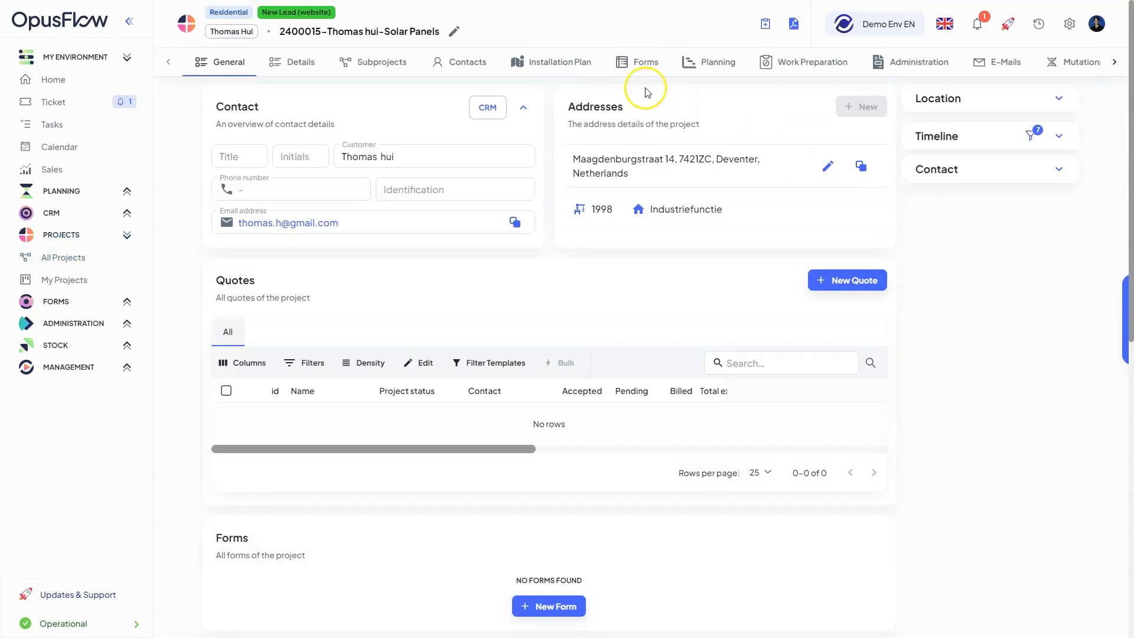
{"action": "left_click", "coordinate": [565, 70]}
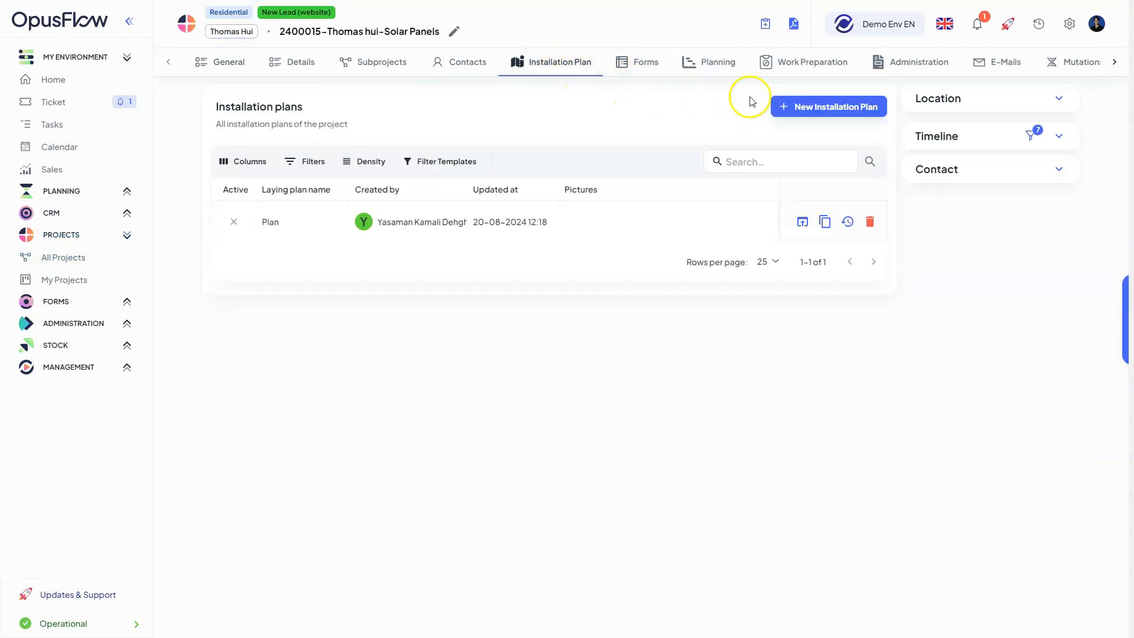
{"action": "left_click", "coordinate": [820, 114]}
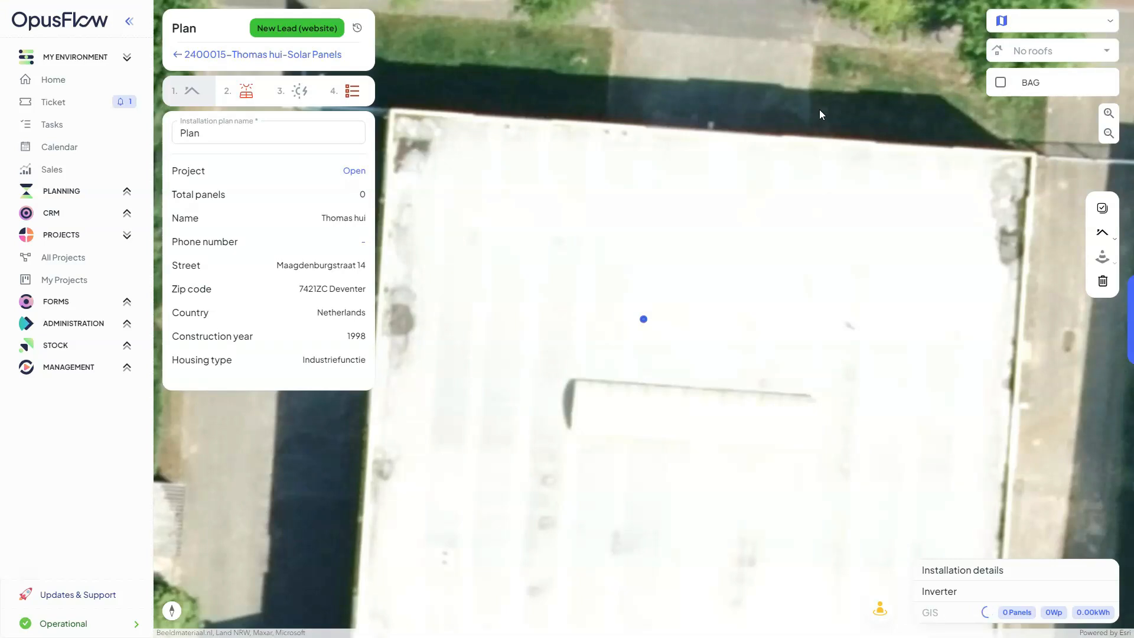
Set the installation plan's map imagery to TrueOrtho
{"action": "scroll", "coordinate": [818, 215], "scroll_direction": "down", "scroll_amount": 2}
{"action": "left_click_drag", "start_coordinate": [703, 228], "coordinate": [685, 201]}
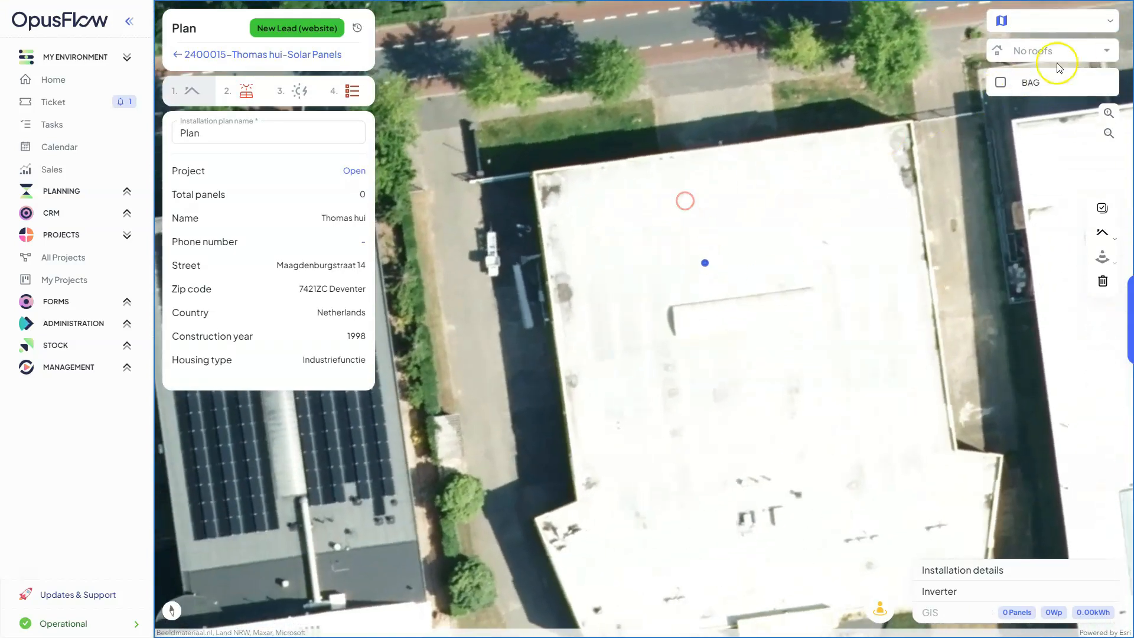
{"action": "left_click", "coordinate": [1102, 20]}
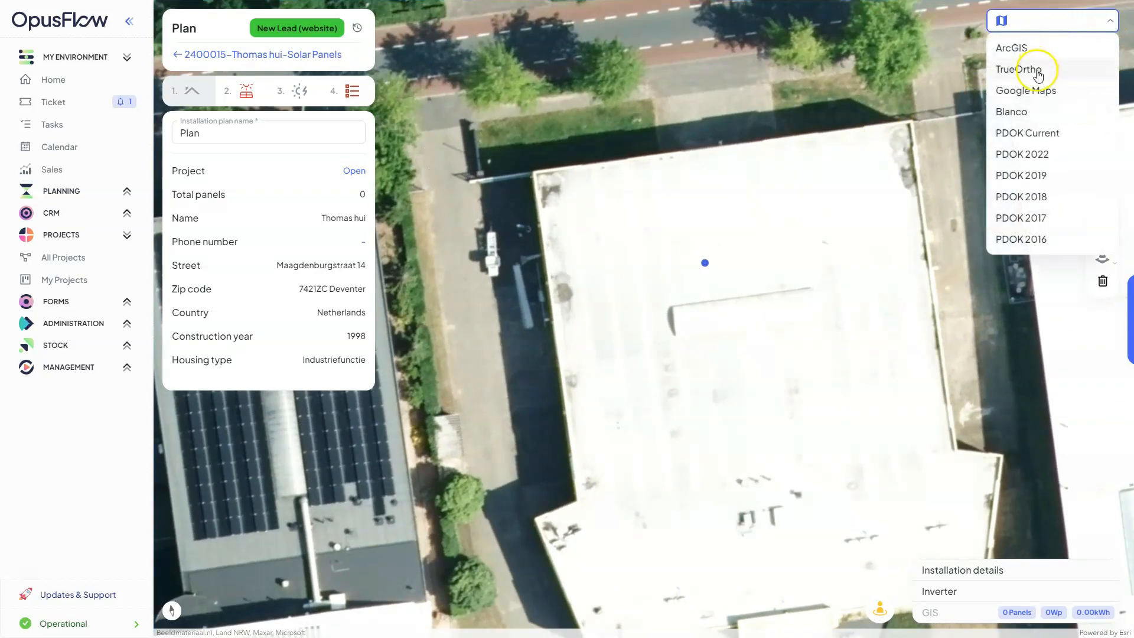
{"action": "left_click", "coordinate": [1038, 71]}
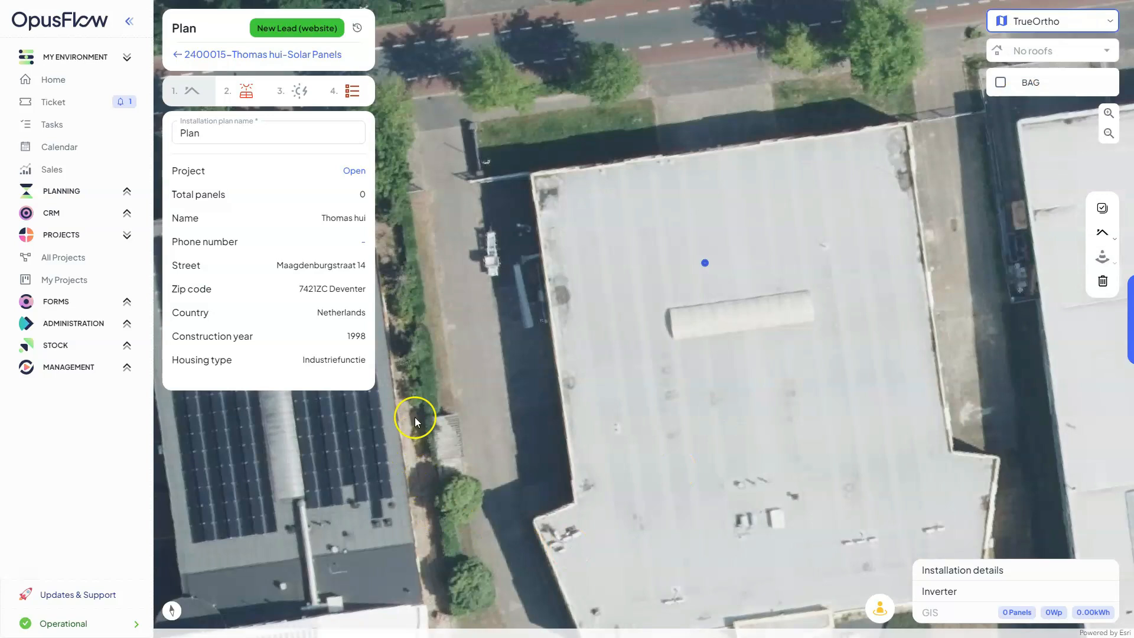
Draw a rectangular roof about 34 m wide across the middle of the large building, fitting its corners to the roof edges
{"action": "mouse_move", "coordinate": [850, 329]}
{"action": "left_mouse_down"}
{"action": "mouse_move", "coordinate": [863, 392]}
{"action": "mouse_move", "coordinate": [868, 382]}
{"action": "mouse_move", "coordinate": [707, 315]}
{"action": "left_mouse_up"}
{"action": "left_click_drag", "start_coordinate": [876, 363], "coordinate": [876, 360]}
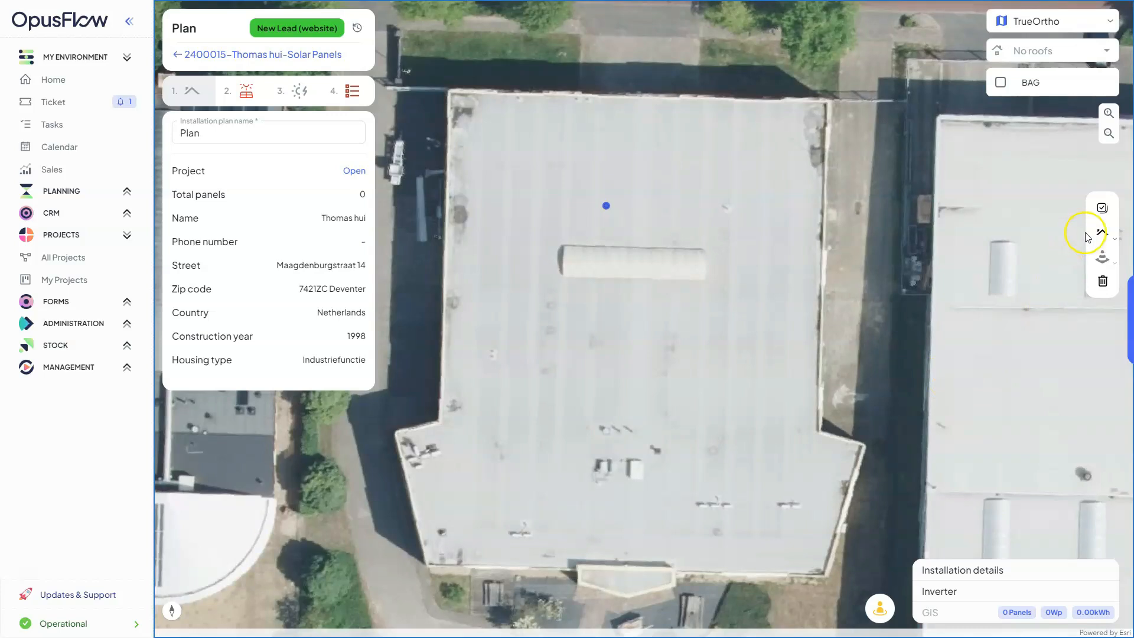
{"action": "left_click", "coordinate": [1107, 236]}
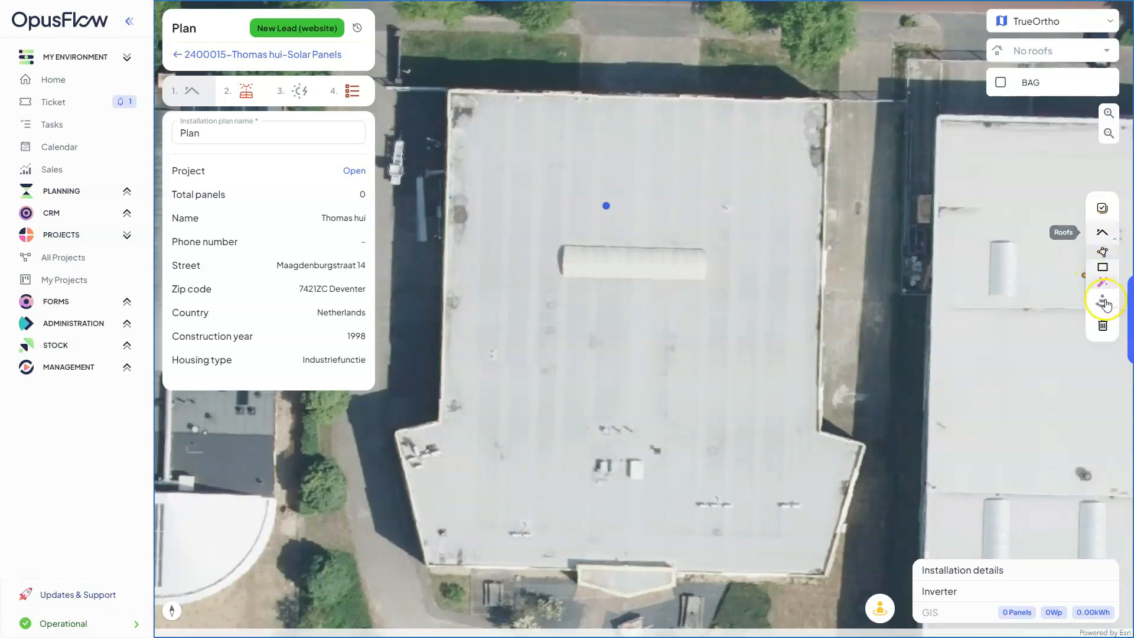
{"action": "left_click", "coordinate": [1109, 256]}
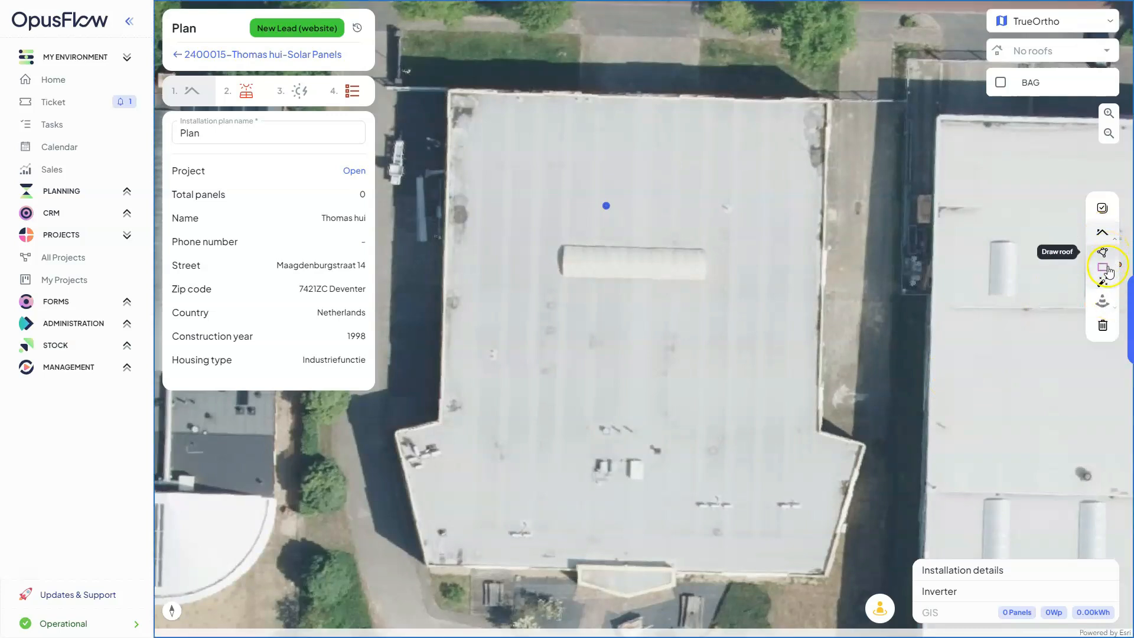
{"action": "left_click", "coordinate": [1109, 286]}
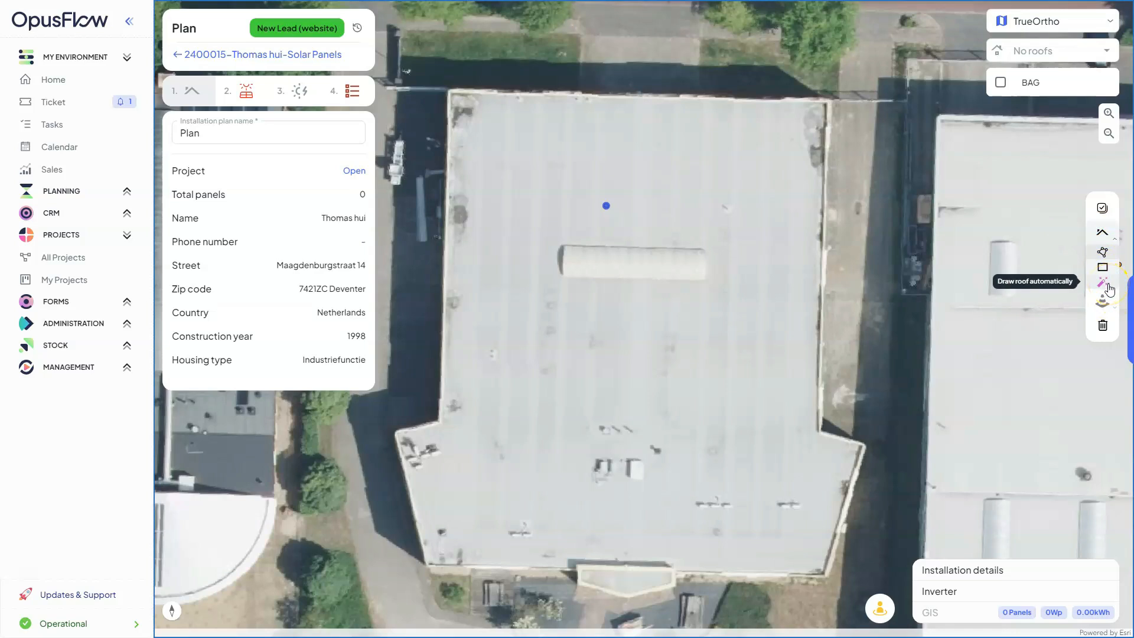
{"action": "left_click", "coordinate": [1103, 269]}
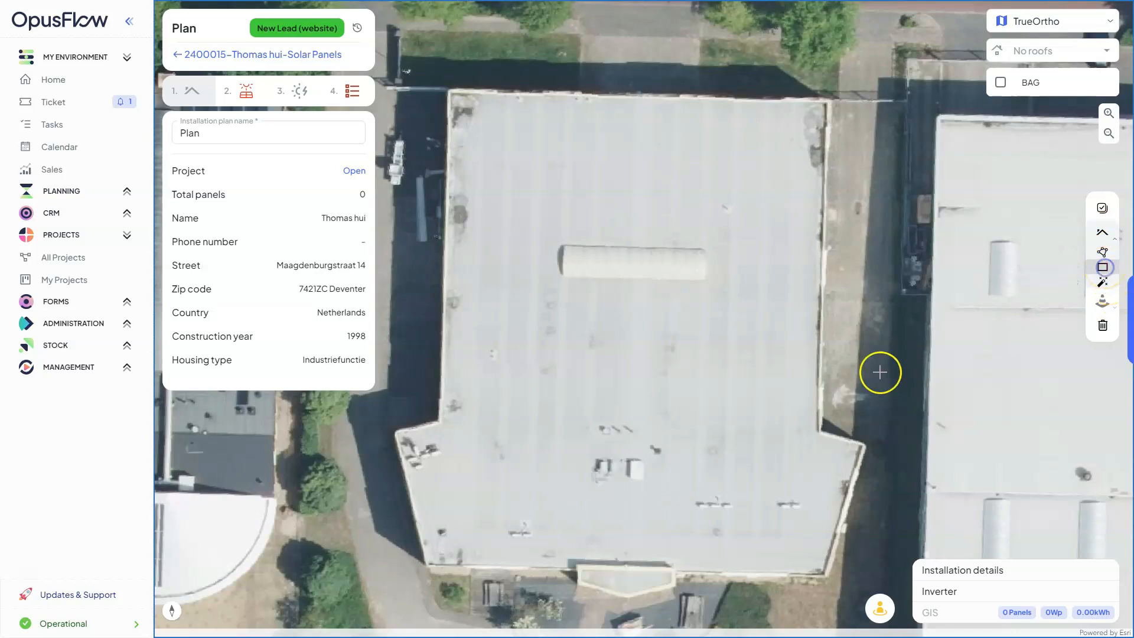
{"action": "left_click_drag", "start_coordinate": [453, 284], "coordinate": [816, 445]}
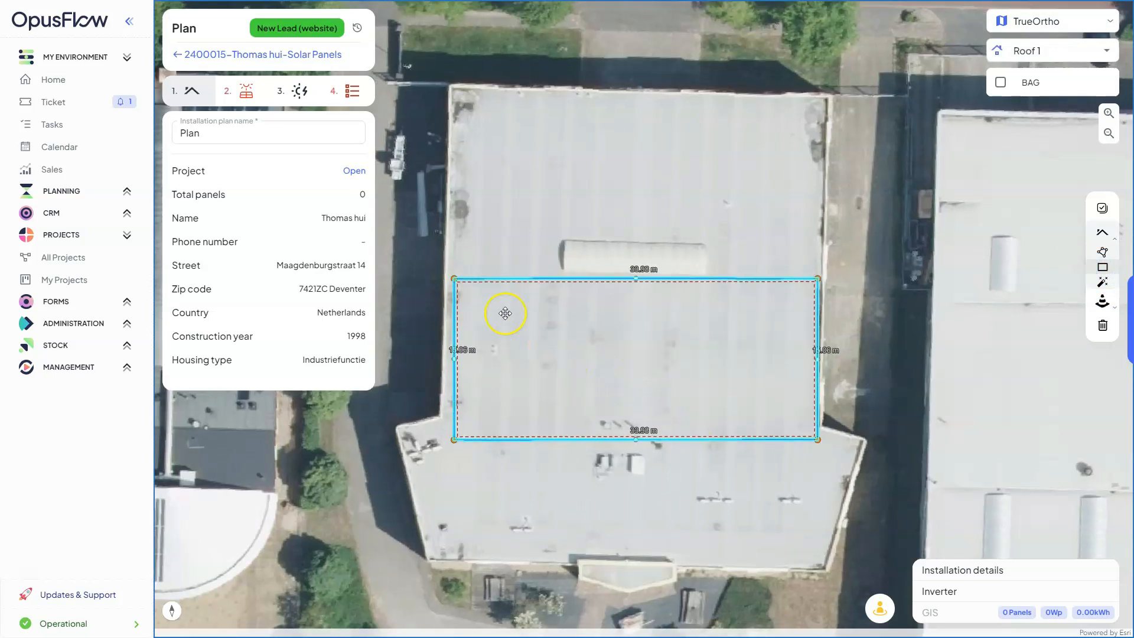
{"action": "left_click_drag", "start_coordinate": [462, 239], "coordinate": [464, 238]}
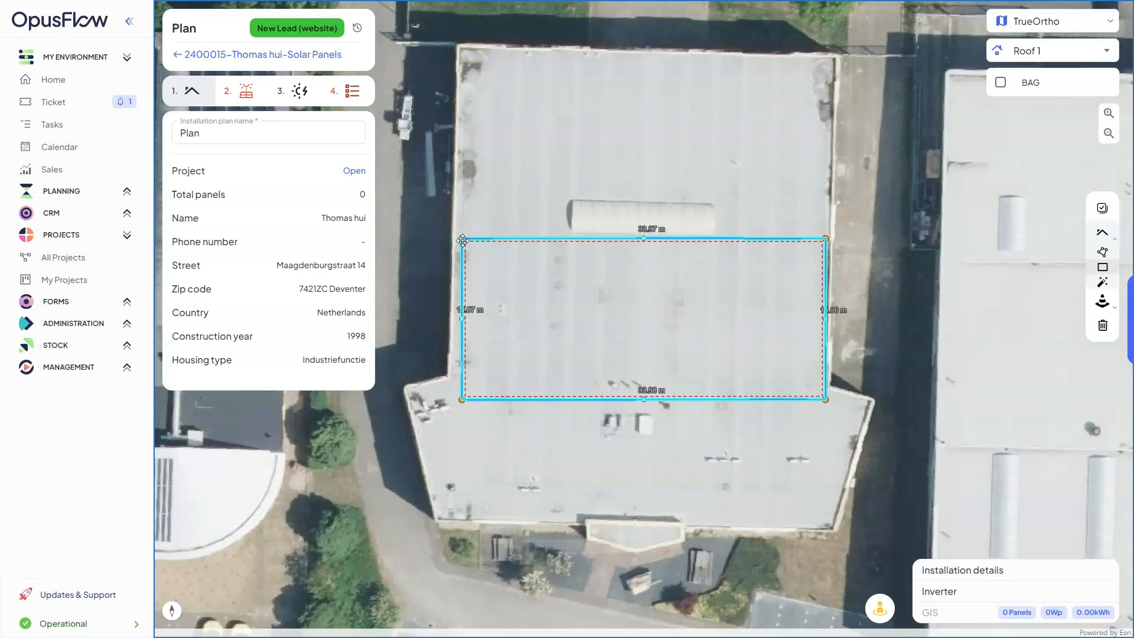
Set Roof 1's sub structure to Esdec and its solar panel to Phono Solar TwinPlus X PERC 410 Wp Full Black
{"action": "left_click", "coordinate": [238, 92]}
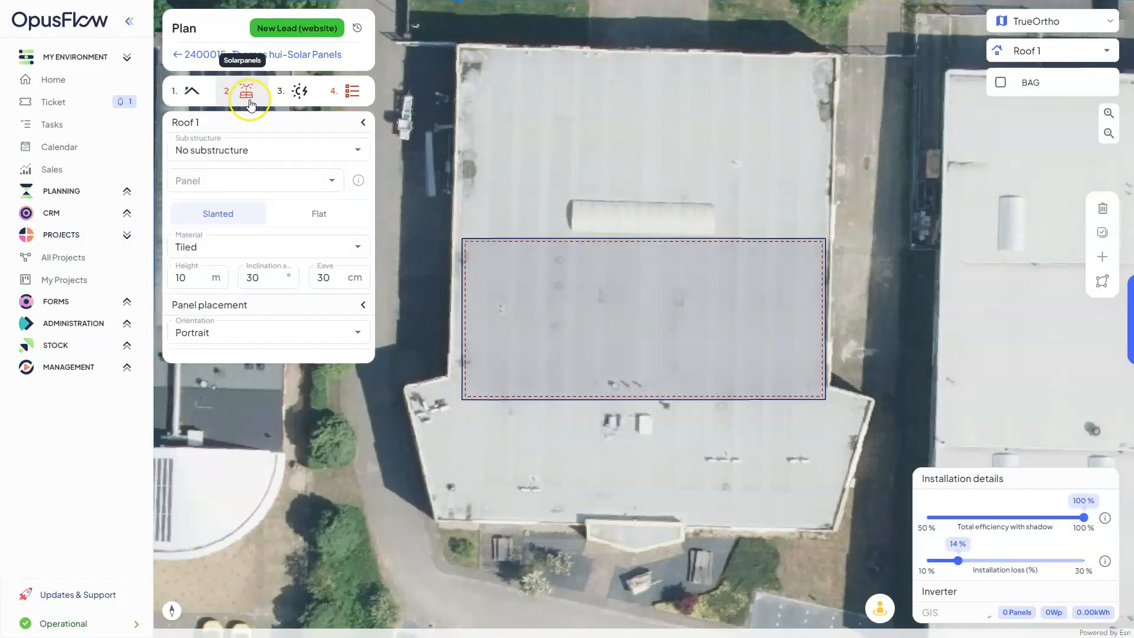
{"action": "left_click", "coordinate": [357, 151]}
{"action": "left_click", "coordinate": [358, 151]}
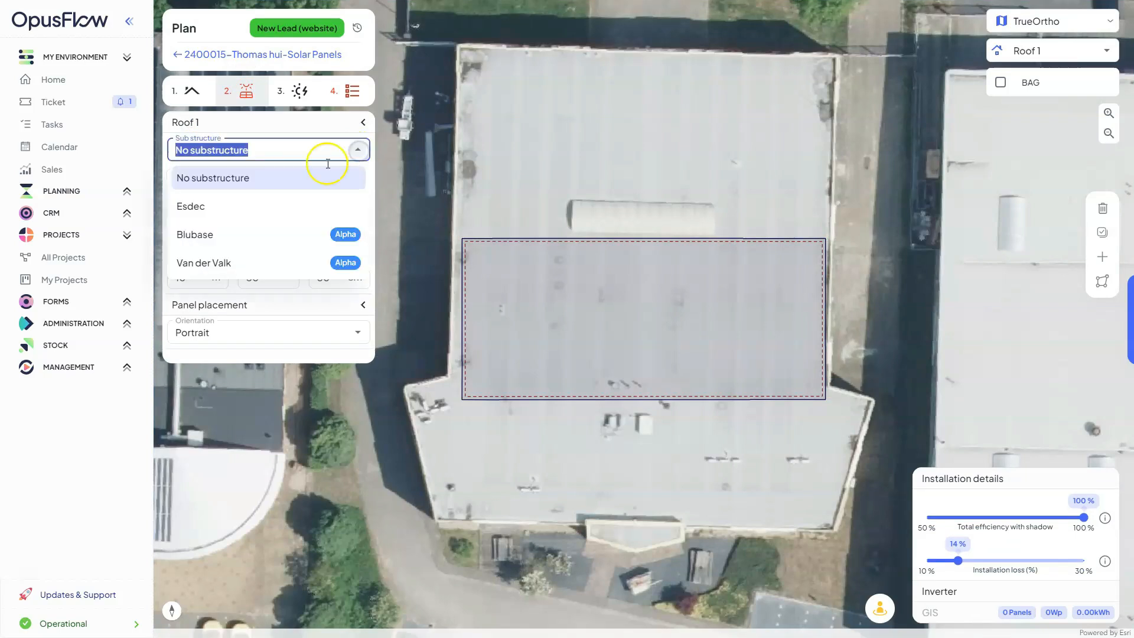
{"action": "left_click", "coordinate": [242, 213]}
{"action": "left_click", "coordinate": [357, 183]}
{"action": "left_click", "coordinate": [356, 184]}
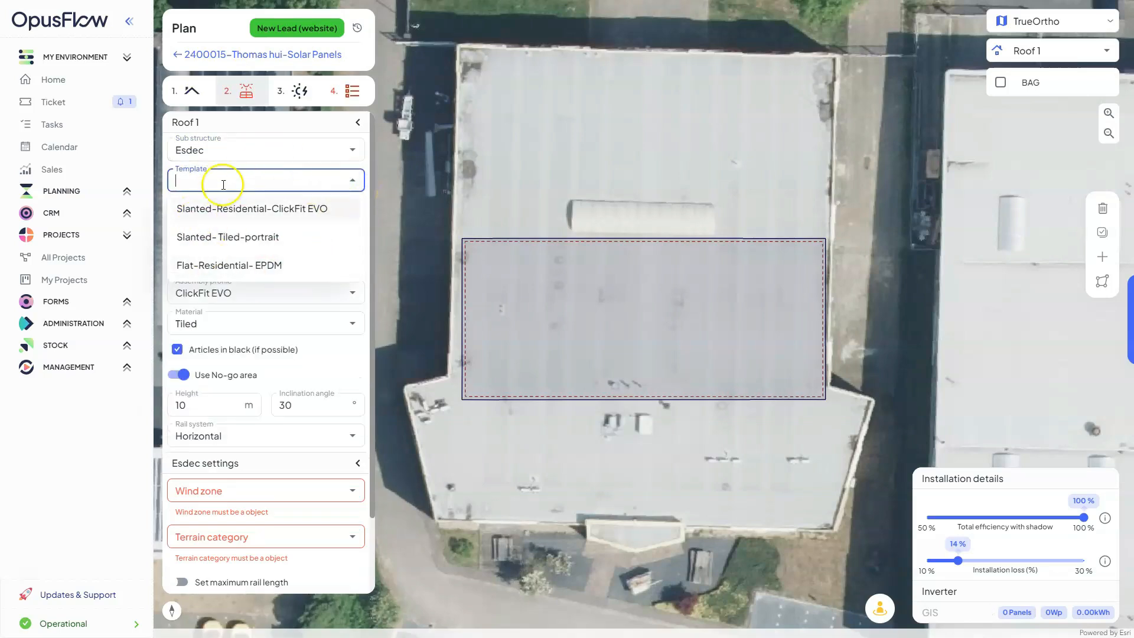
{"action": "left_click", "coordinate": [355, 183]}
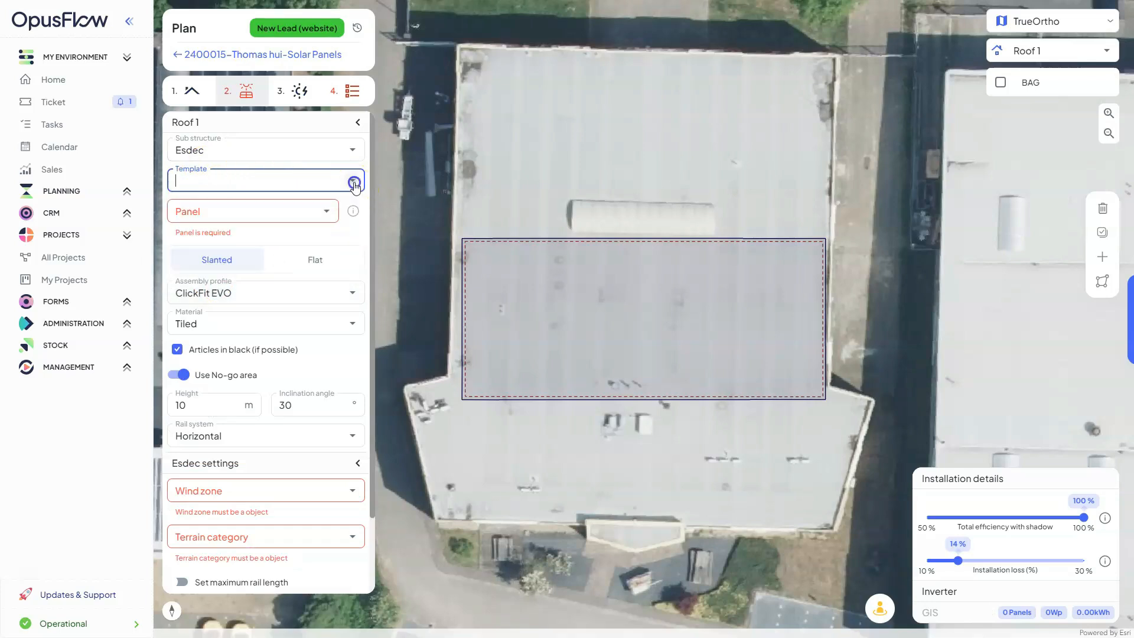
{"action": "left_click", "coordinate": [326, 212]}
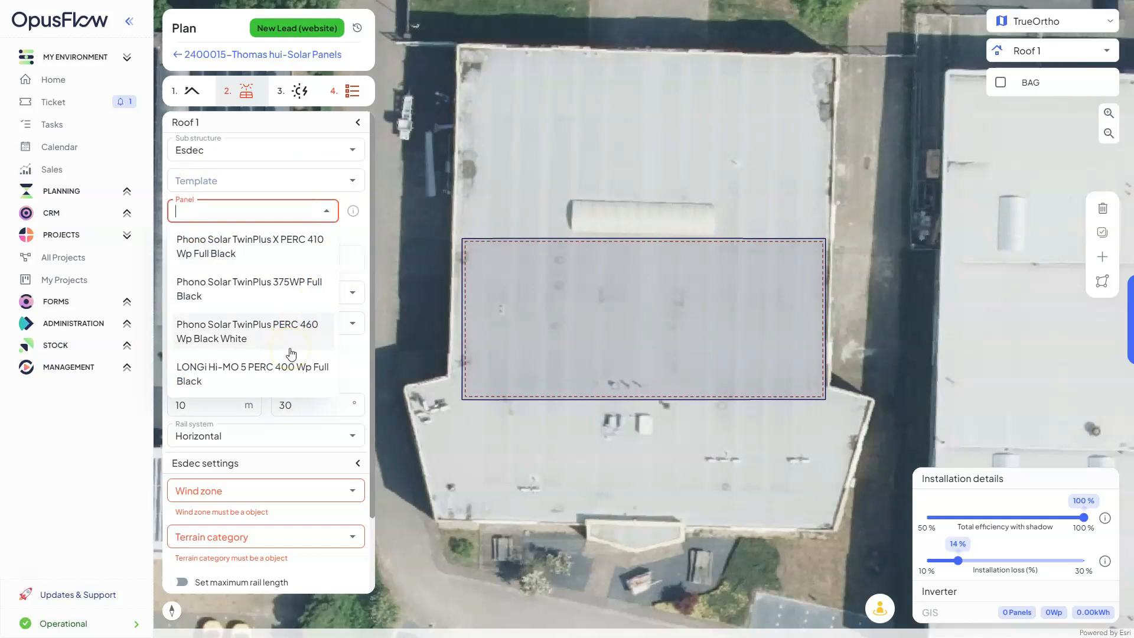
{"action": "left_click", "coordinate": [284, 251]}
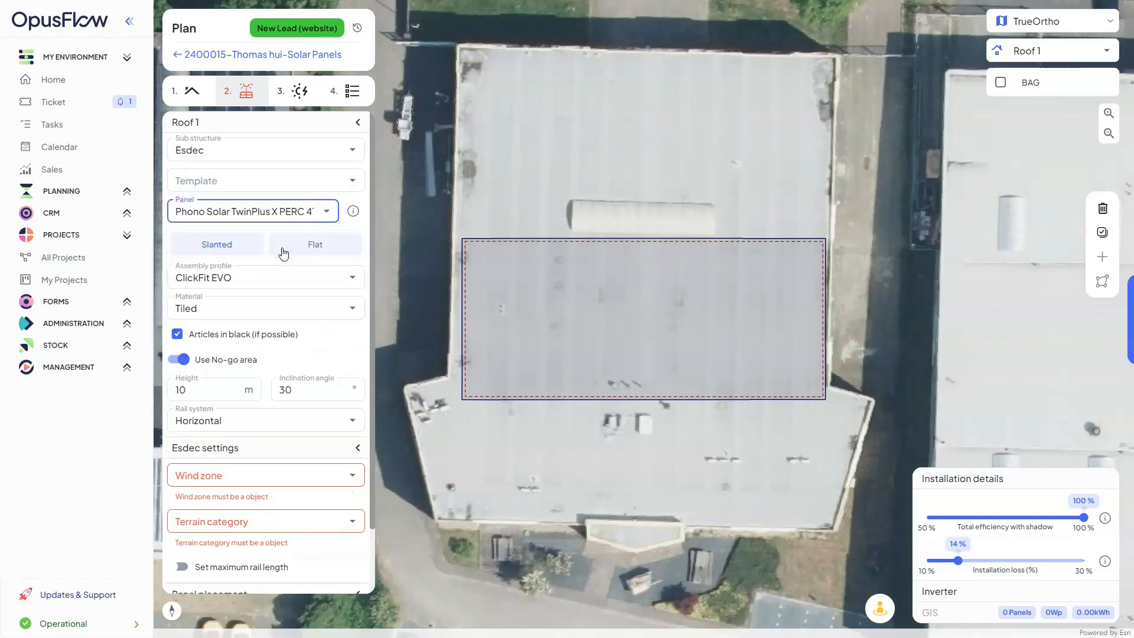
Make Roof 1 a flat roof with Concrete (RCC) / Other as its material
{"action": "left_click", "coordinate": [341, 251]}
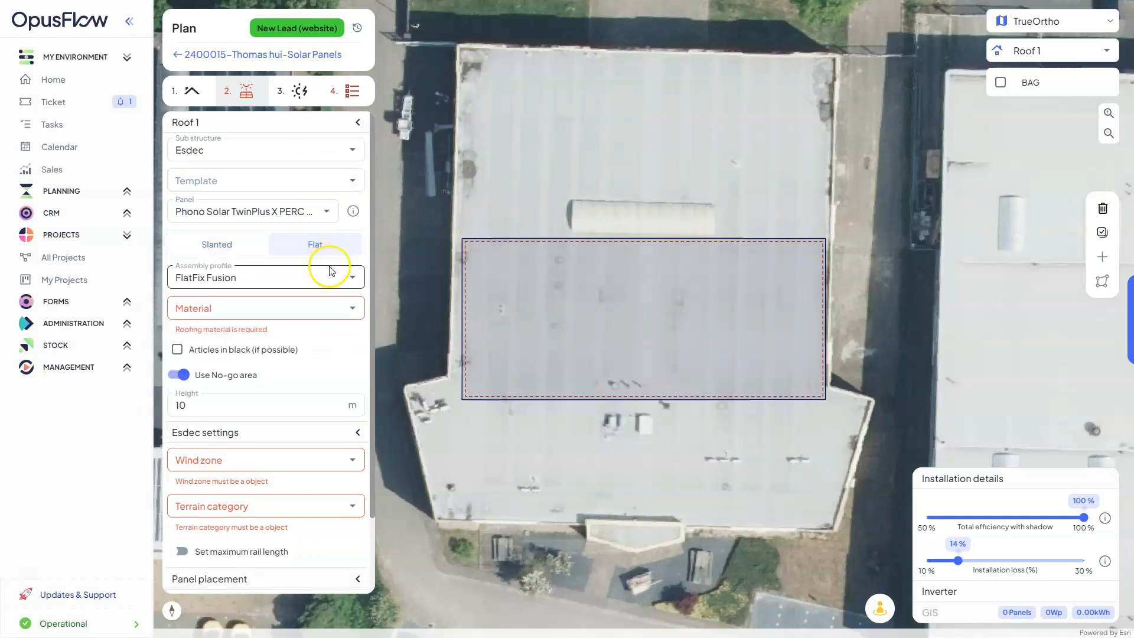
{"action": "scroll", "coordinate": [253, 286], "scroll_direction": "down", "scroll_amount": 1}
{"action": "left_click", "coordinate": [352, 249]}
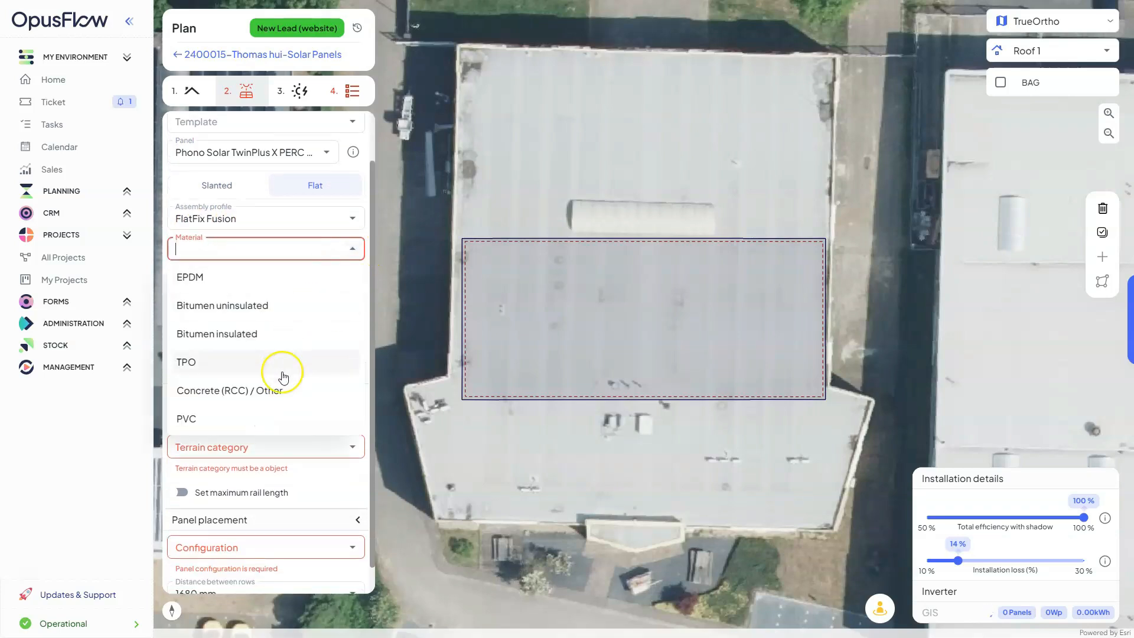
{"action": "left_click", "coordinate": [274, 390]}
Set the Esdec settings to Wind zone II (27 m/s) and Terrain Category II
{"action": "scroll", "coordinate": [312, 307], "scroll_direction": "down", "scroll_amount": 1}
{"action": "scroll", "coordinate": [306, 283], "scroll_direction": "down", "scroll_amount": 1}
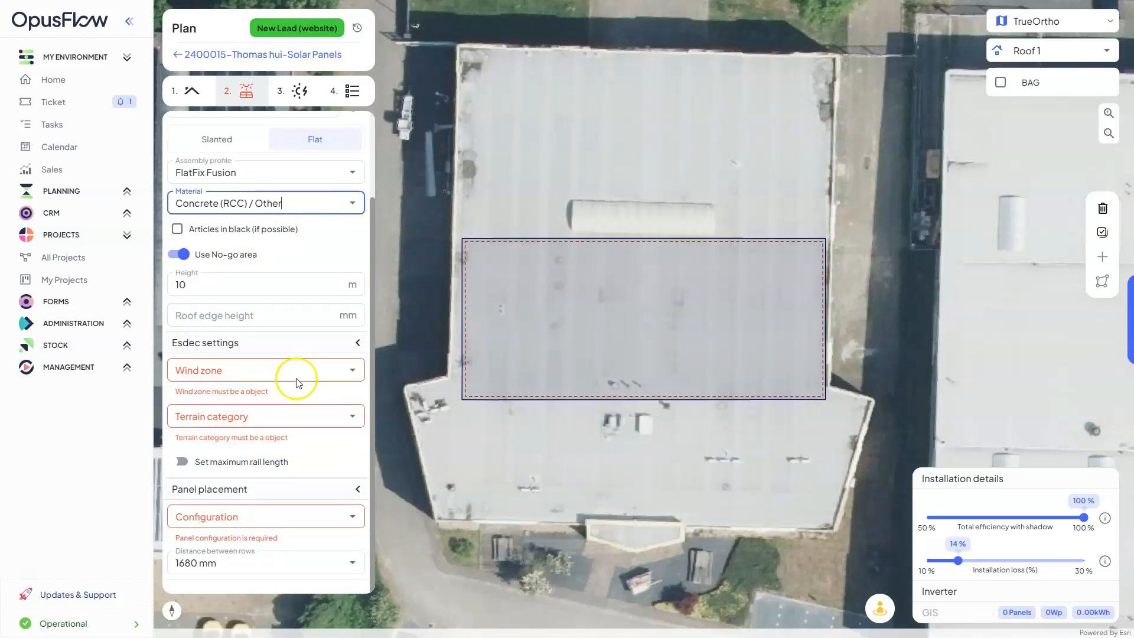
{"action": "left_click", "coordinate": [349, 369]}
{"action": "left_click", "coordinate": [281, 427]}
{"action": "left_click", "coordinate": [353, 416]}
{"action": "left_click", "coordinate": [281, 473]}
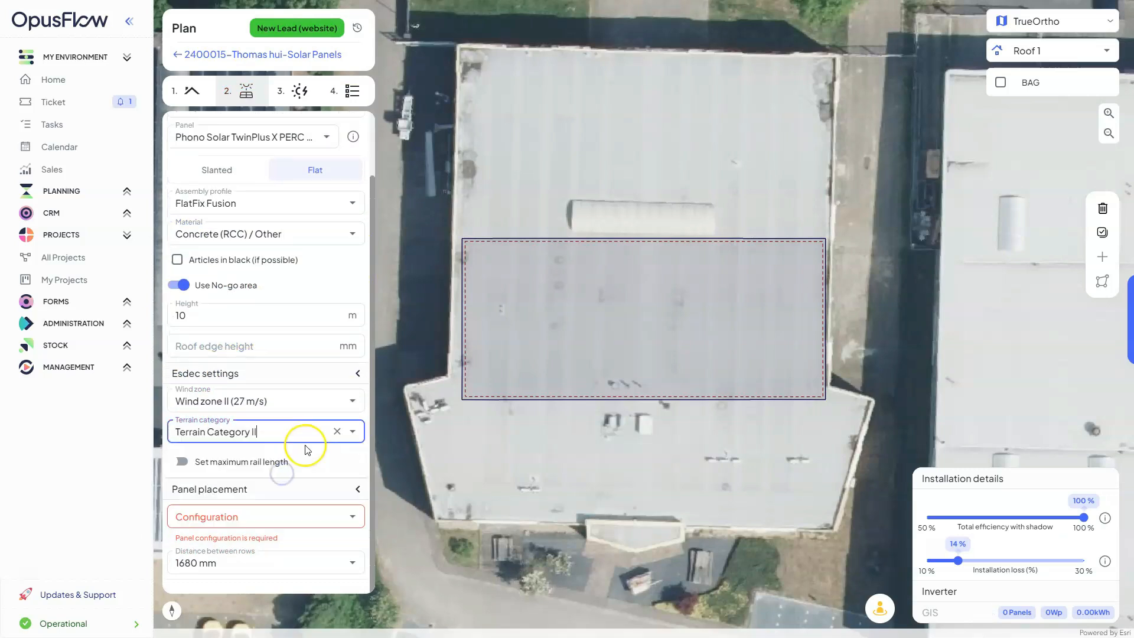
Set the panel placement to Single (South) configuration, Portrait orientation and 2050 mm between rows
{"action": "left_click", "coordinate": [352, 517]}
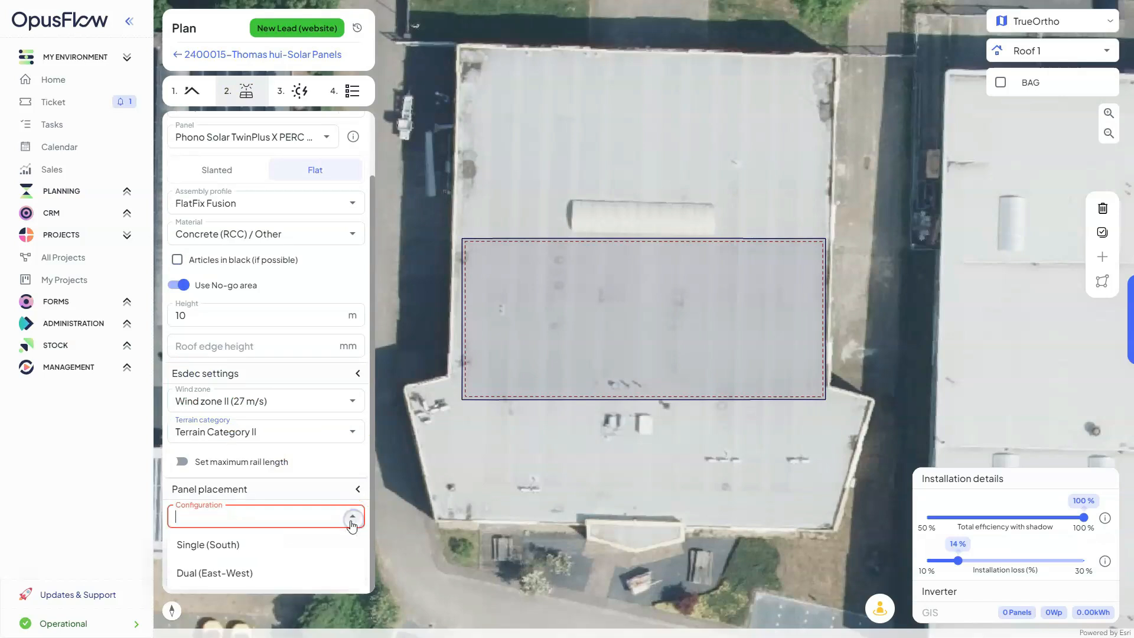
{"action": "left_click", "coordinate": [306, 545]}
{"action": "left_click", "coordinate": [351, 499]}
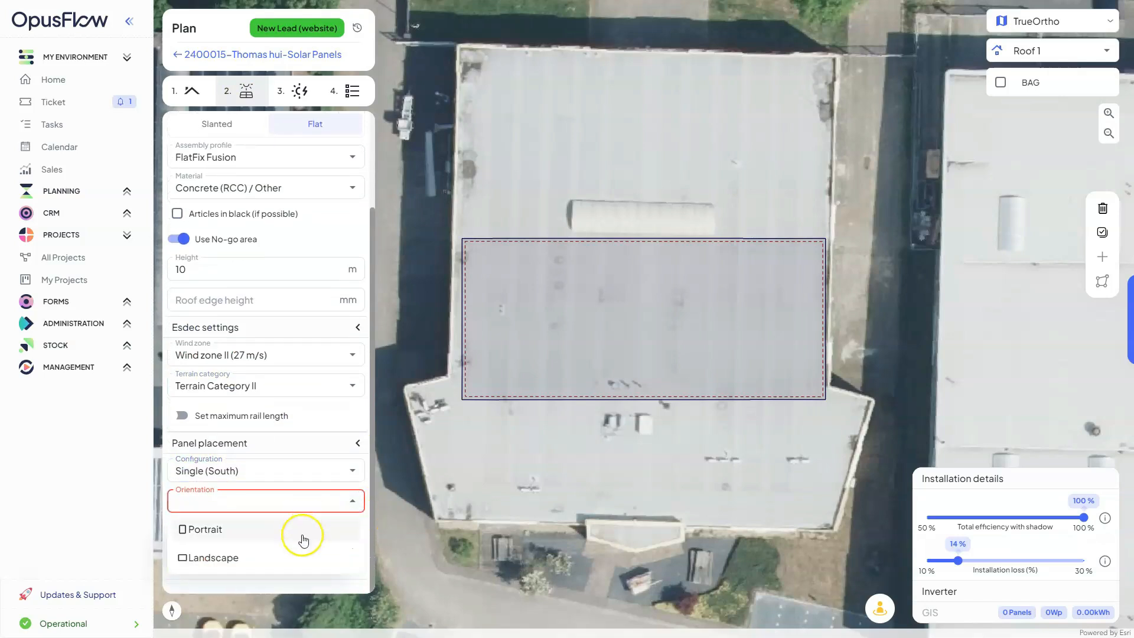
{"action": "left_click", "coordinate": [302, 536]}
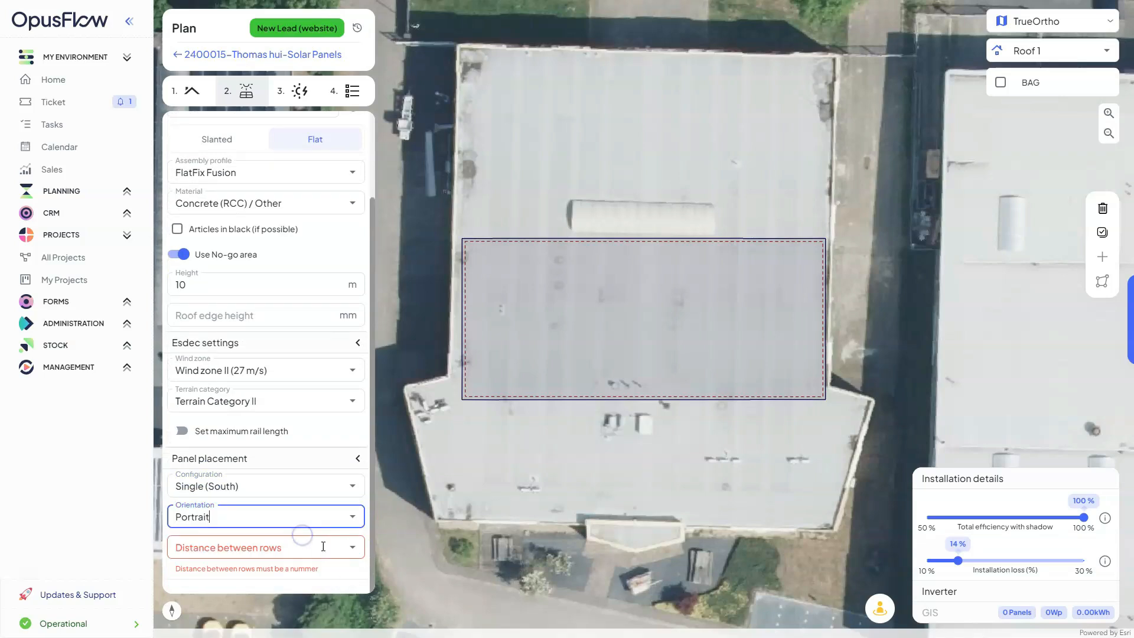
{"action": "left_click", "coordinate": [353, 544]}
{"action": "left_click", "coordinate": [247, 463]}
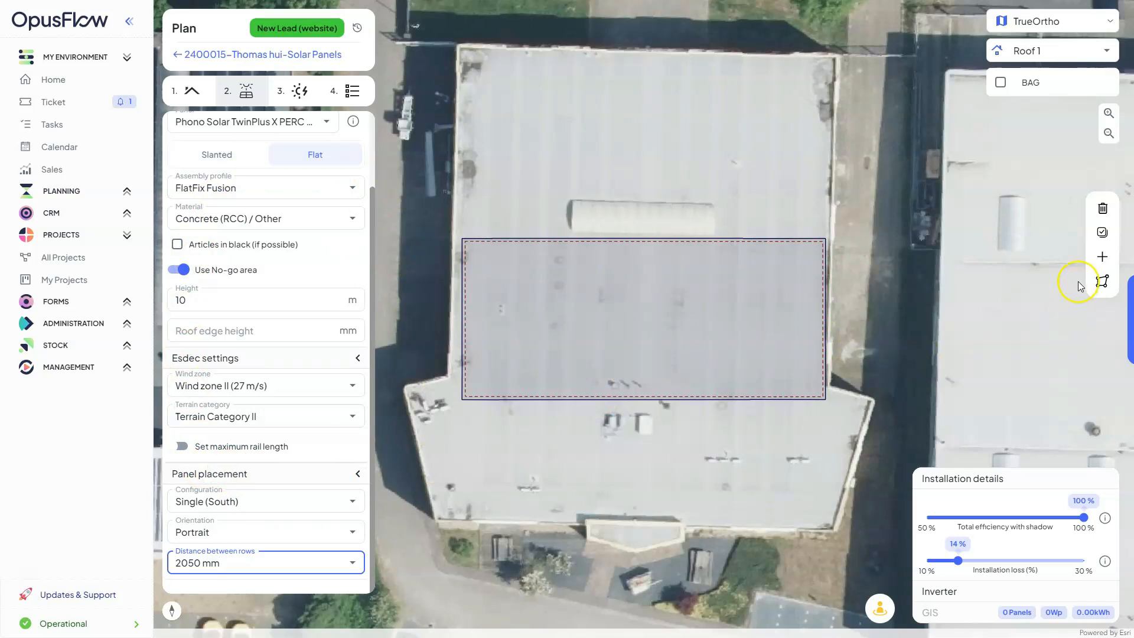
Add a panel in the middle of Roof 1 and extend it upward and to the left into a block of four rows by five columns
{"action": "left_click", "coordinate": [1103, 260]}
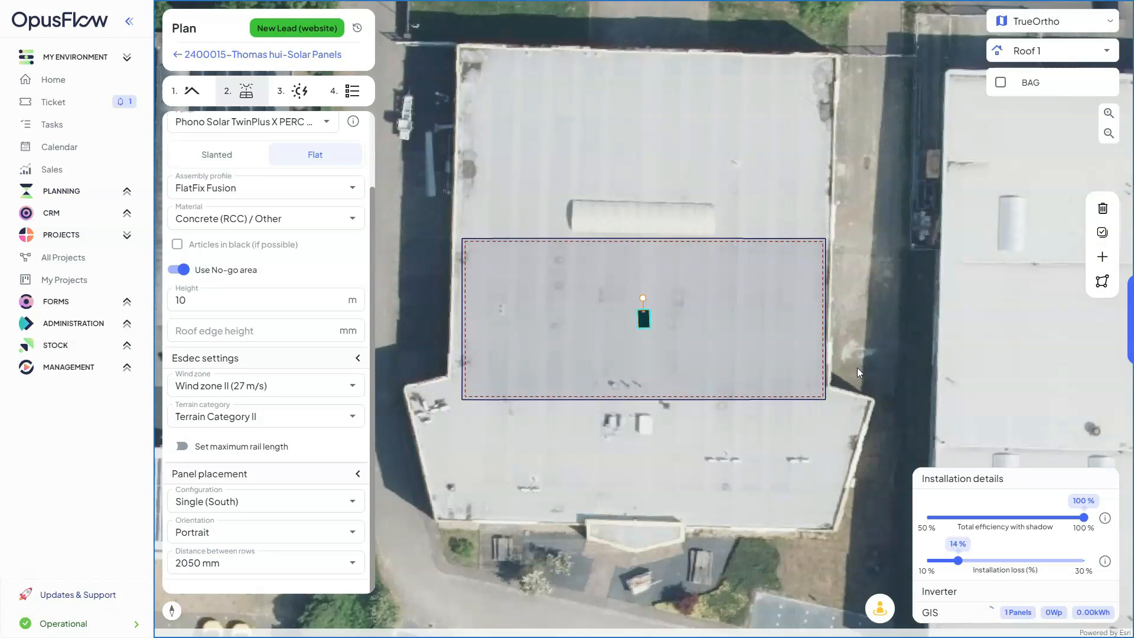
{"action": "key", "text": "Up"}
{"action": "key", "text": "Up"}
{"action": "key", "text": "Up"}
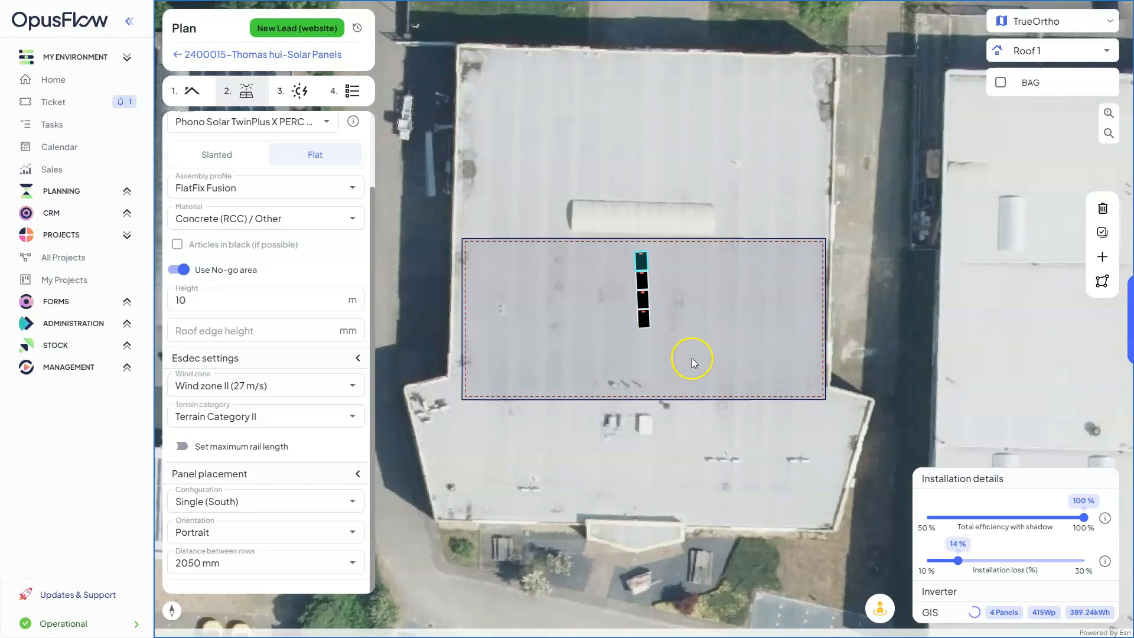
{"action": "key", "text": "Left"}
{"action": "key", "text": "Down"}
{"action": "key", "text": "Down"}
{"action": "key", "text": "Down"}
{"action": "key", "text": "Left"}
{"action": "key", "text": "Up"}
{"action": "key", "text": "Up"}
{"action": "key", "text": "Up"}
{"action": "key", "text": "Left"}
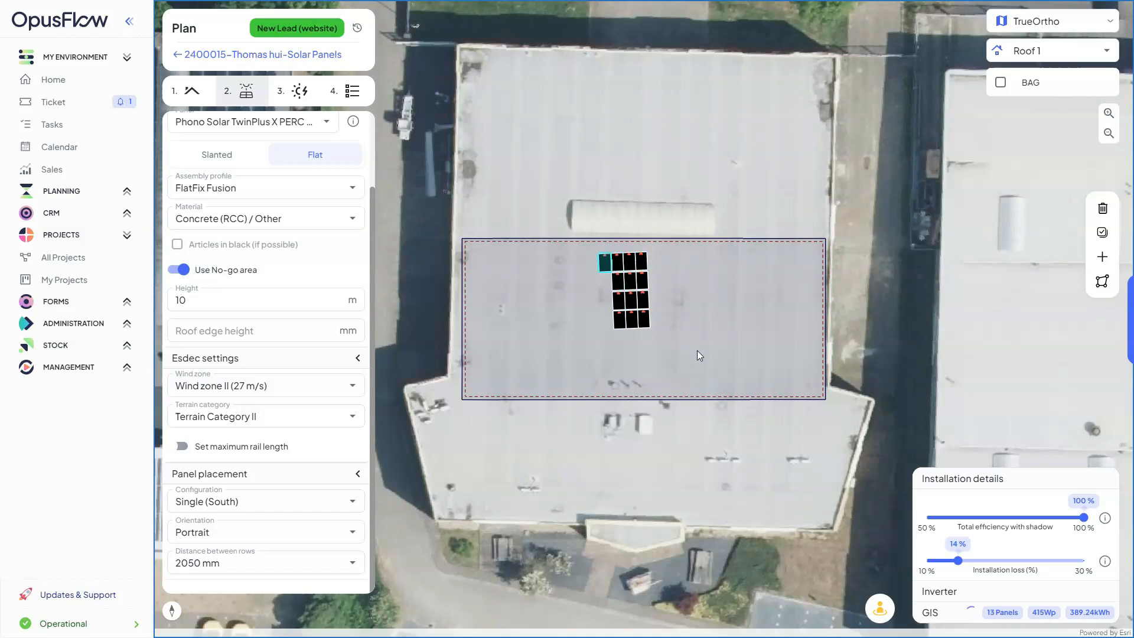
{"action": "key", "text": "Down"}
{"action": "key", "text": "Down"}
{"action": "key", "text": "Down"}
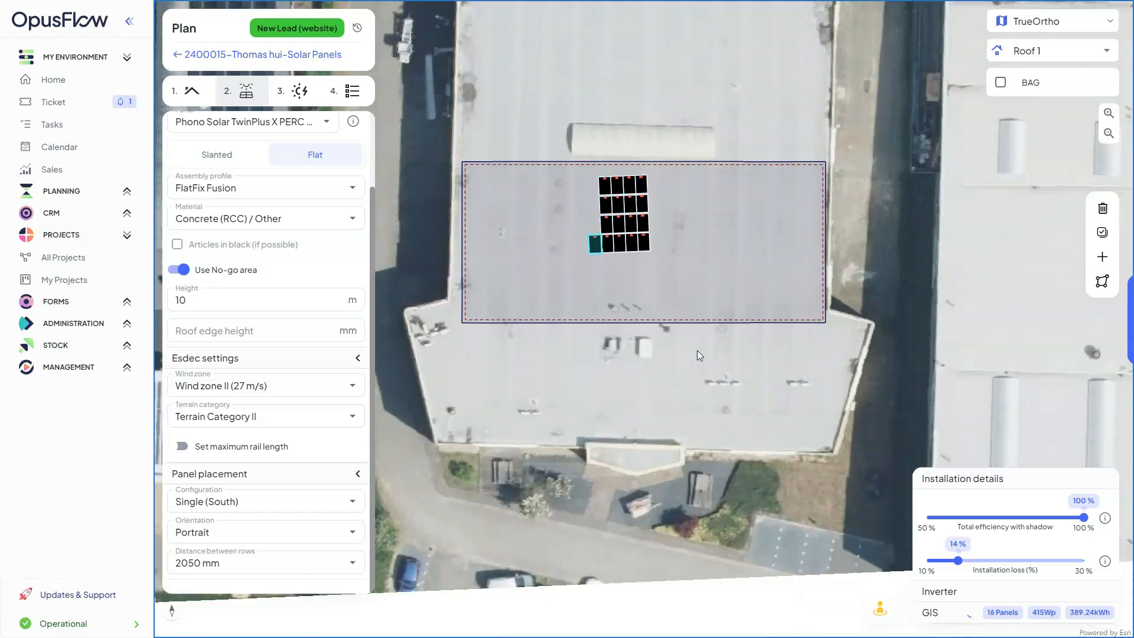
{"action": "key", "text": "Up"}
{"action": "key", "text": "Up"}
{"action": "key", "text": "Up"}
{"action": "left_click", "coordinate": [713, 340]}
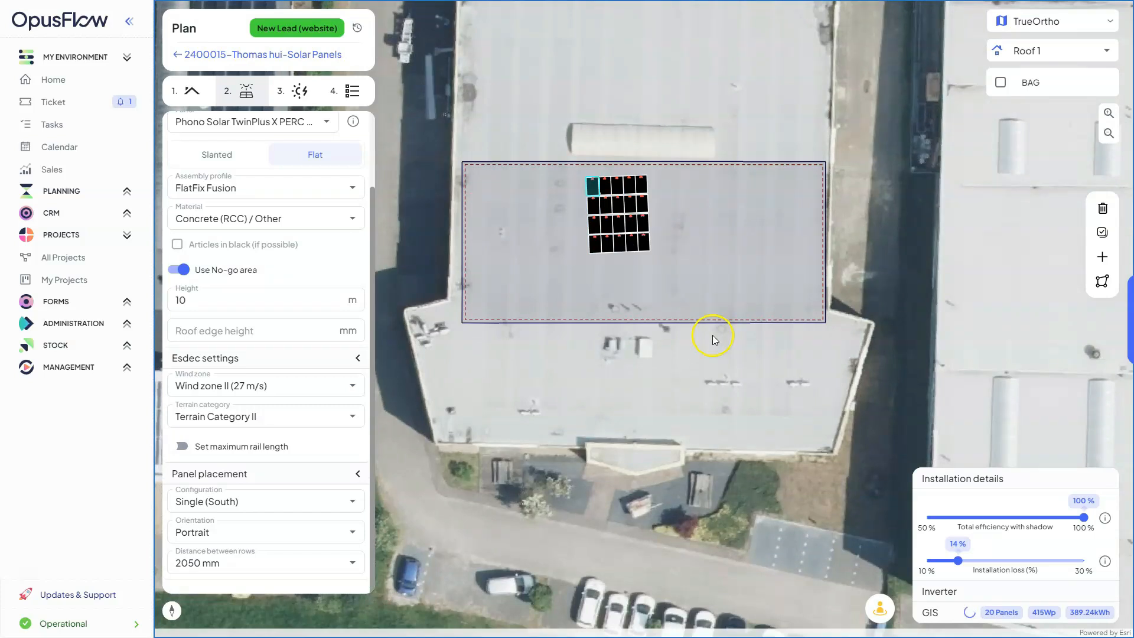
Select the whole block of 20 panels on Roof 1 with a selection box
{"action": "left_click", "coordinate": [906, 239]}
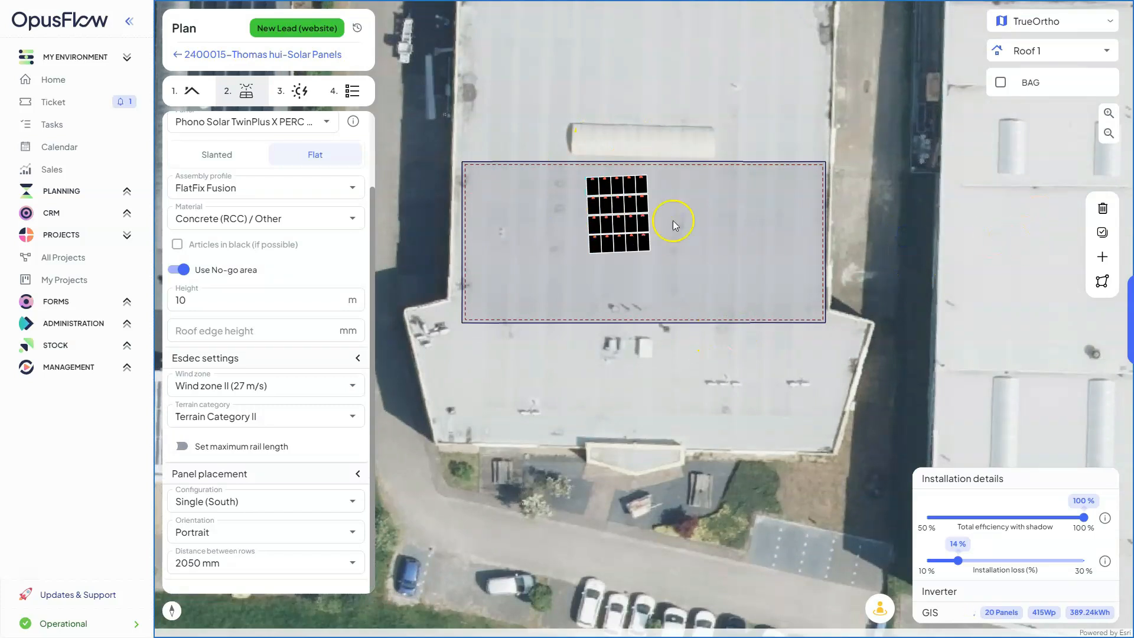
{"action": "left_click", "coordinate": [1103, 233]}
{"action": "left_click_drag", "start_coordinate": [692, 260], "coordinate": [570, 174]}
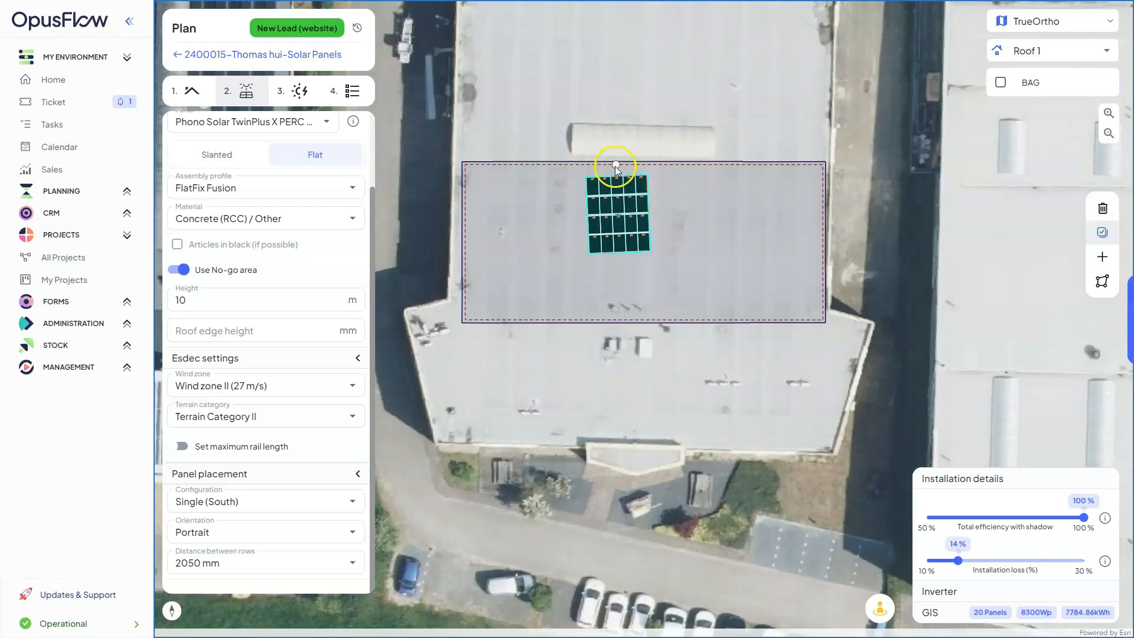
Rotate the selected block of 20 panels slightly so it lines up with the edges of Roof 1
{"action": "left_click_drag", "start_coordinate": [617, 166], "coordinate": [618, 166]}
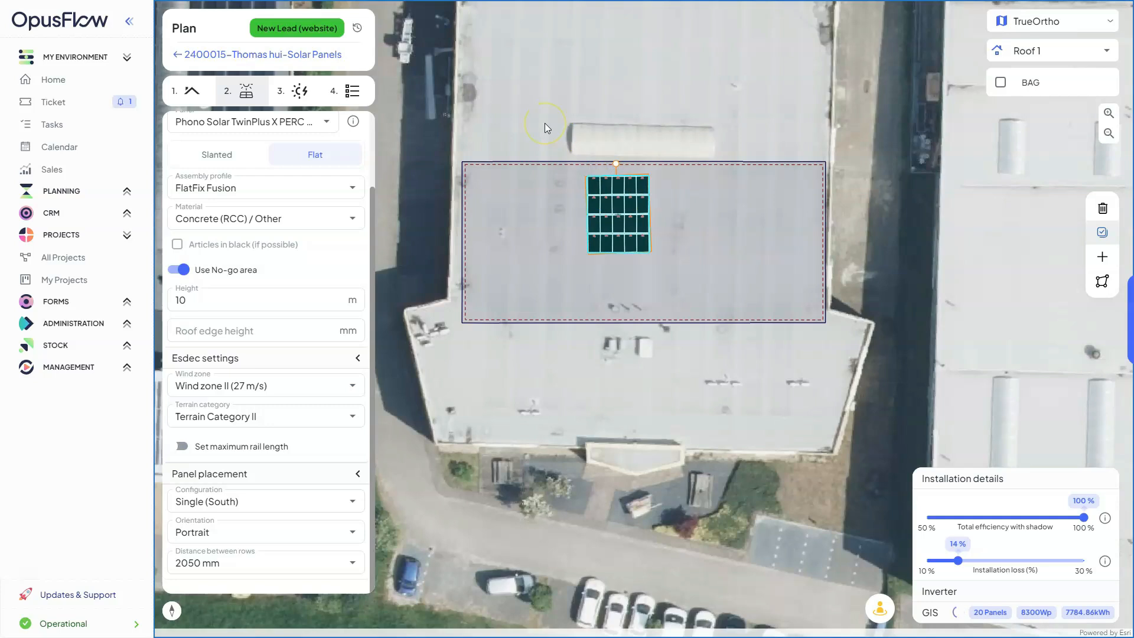
Add an inverter group with a Growatt MID2... inverter and assign the five panels of the block's top row to its first string
{"action": "left_click", "coordinate": [302, 95]}
{"action": "left_click", "coordinate": [285, 92]}
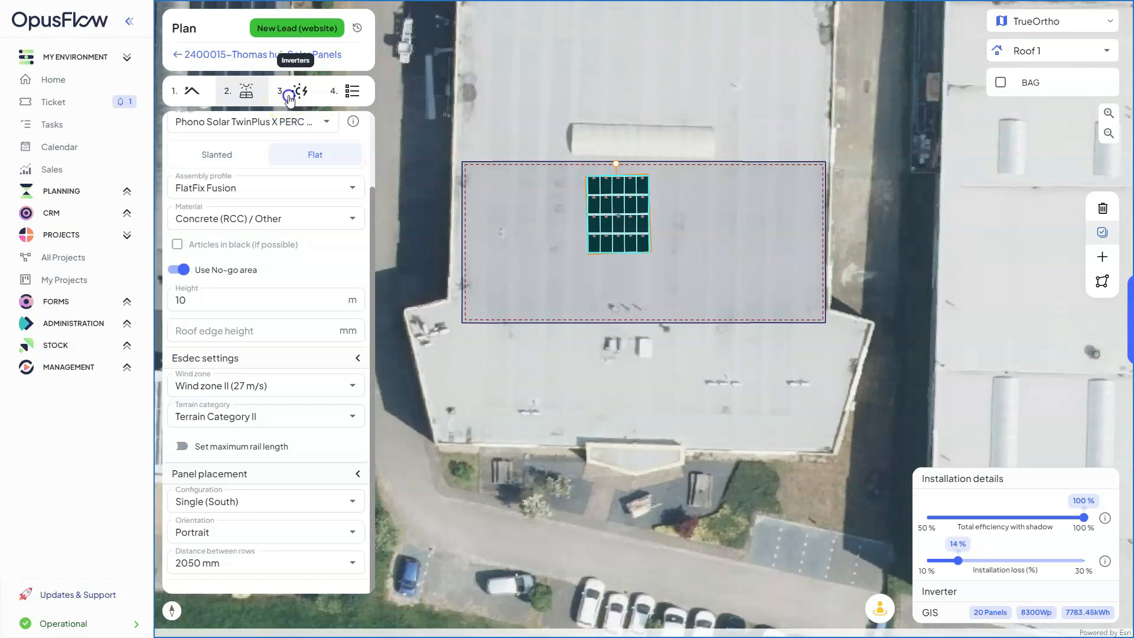
{"action": "left_click", "coordinate": [288, 95]}
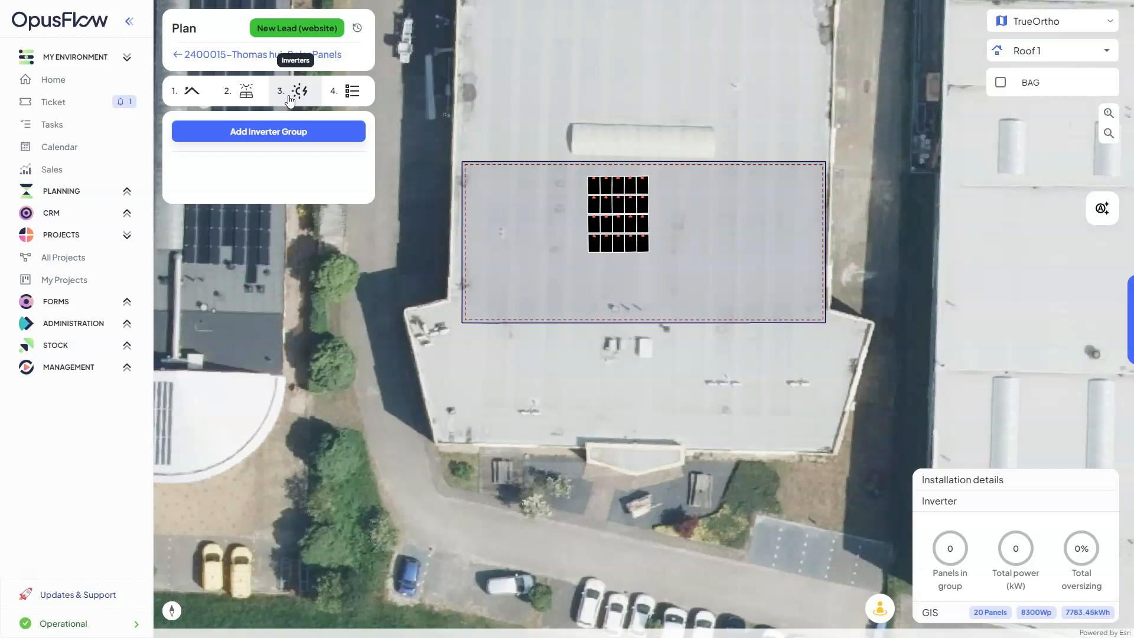
{"action": "left_click", "coordinate": [295, 132]}
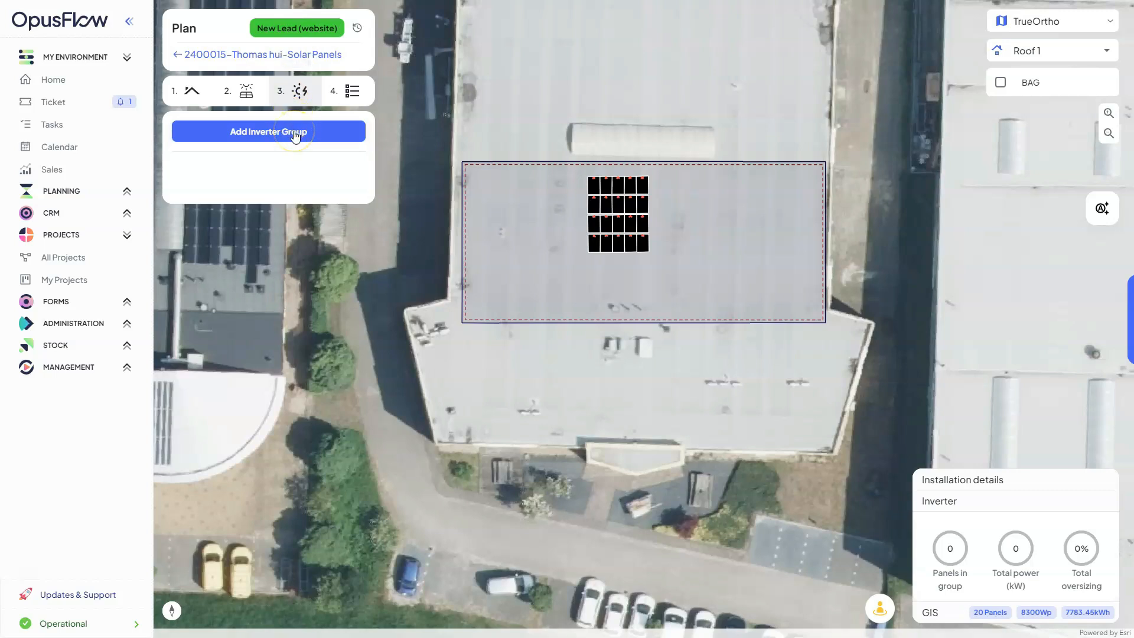
{"action": "left_click", "coordinate": [298, 203]}
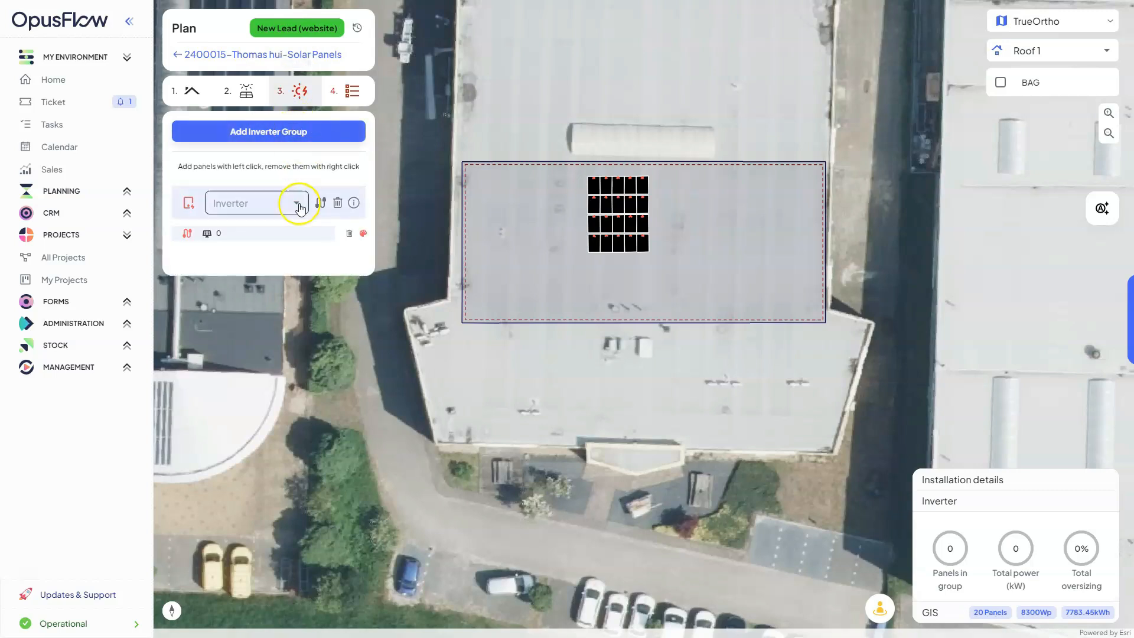
{"action": "left_click", "coordinate": [298, 203]}
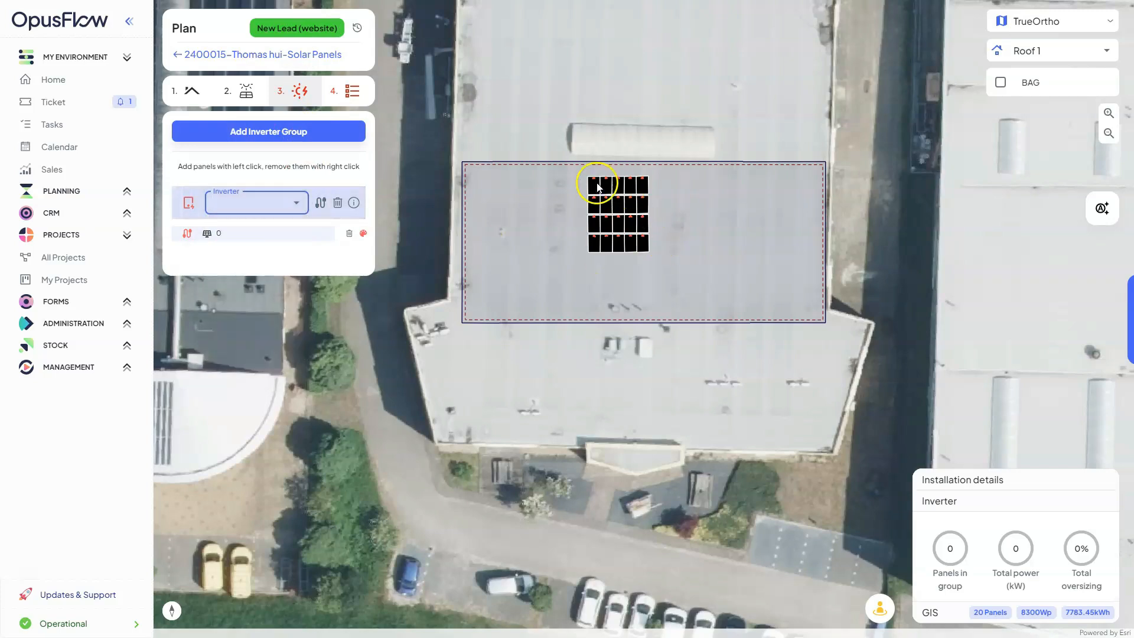
{"action": "left_click_drag", "start_coordinate": [595, 188], "coordinate": [630, 190]}
{"action": "left_click", "coordinate": [299, 203]}
{"action": "left_click", "coordinate": [272, 237]}
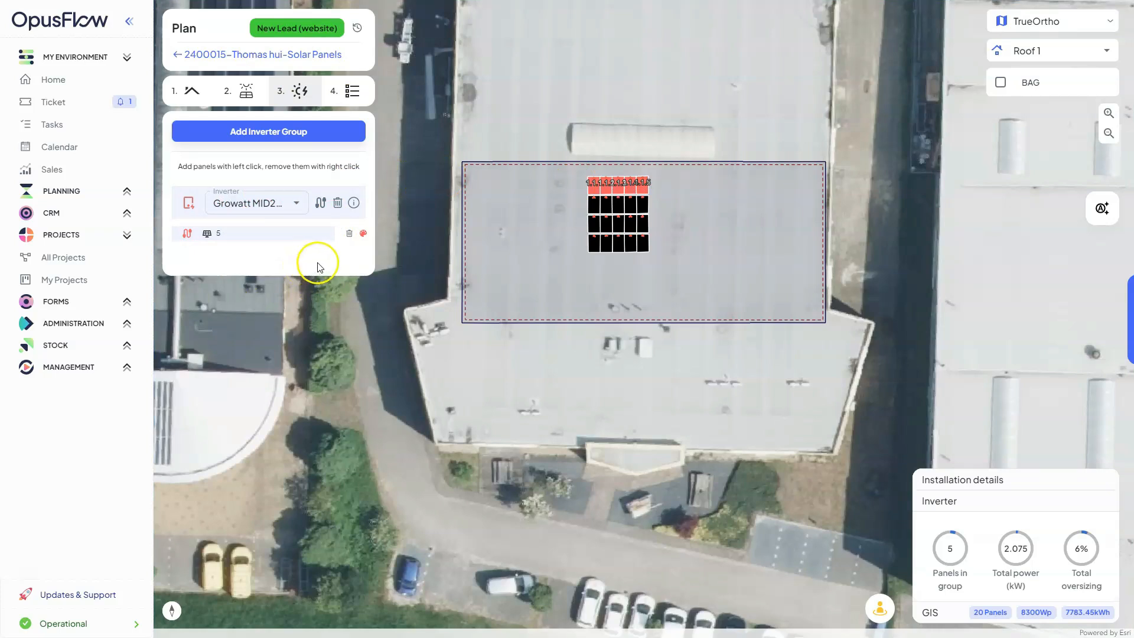
Add two more strings to the Growatt inverter, assigning the five second-row panels to one and the five third-row panels to the other
{"action": "left_click", "coordinate": [322, 207]}
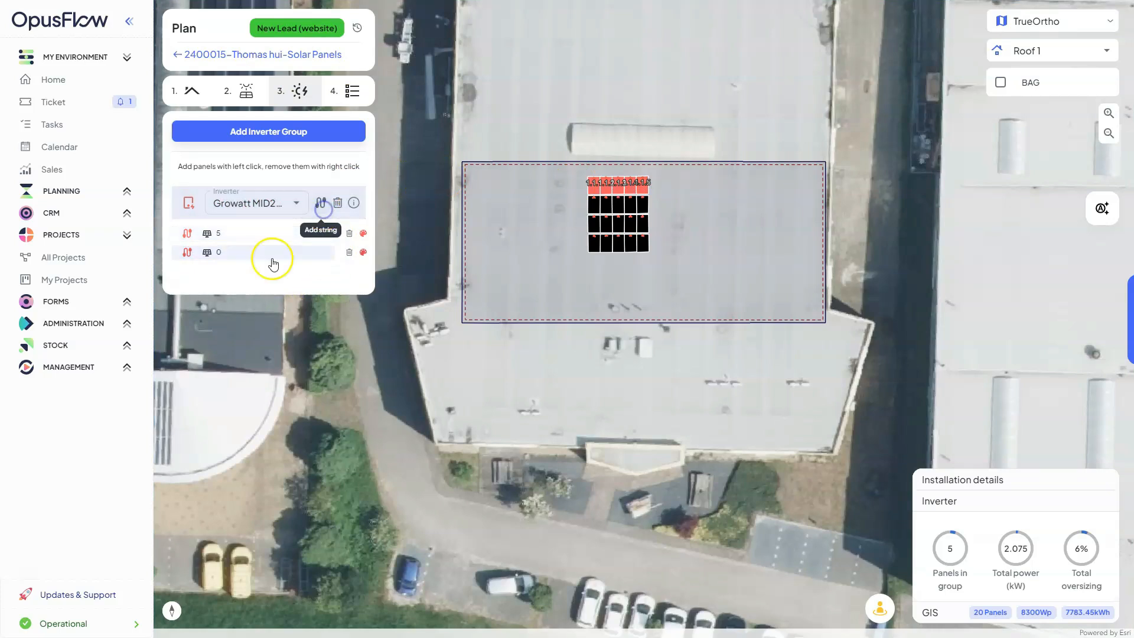
{"action": "left_click_drag", "start_coordinate": [591, 207], "coordinate": [643, 211]}
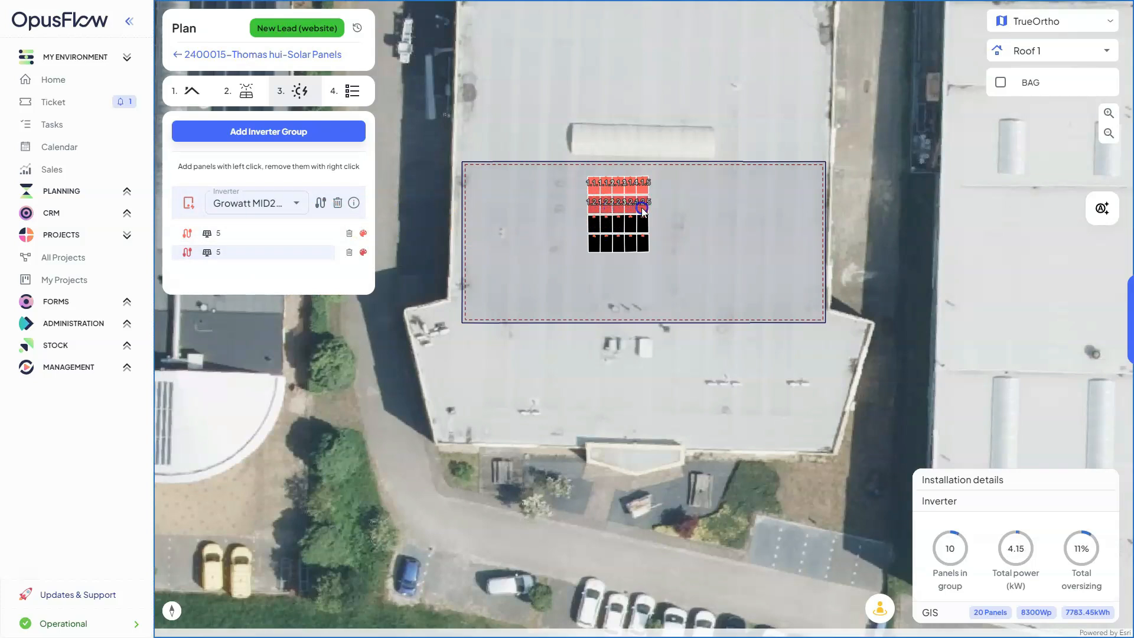
{"action": "left_click", "coordinate": [320, 205]}
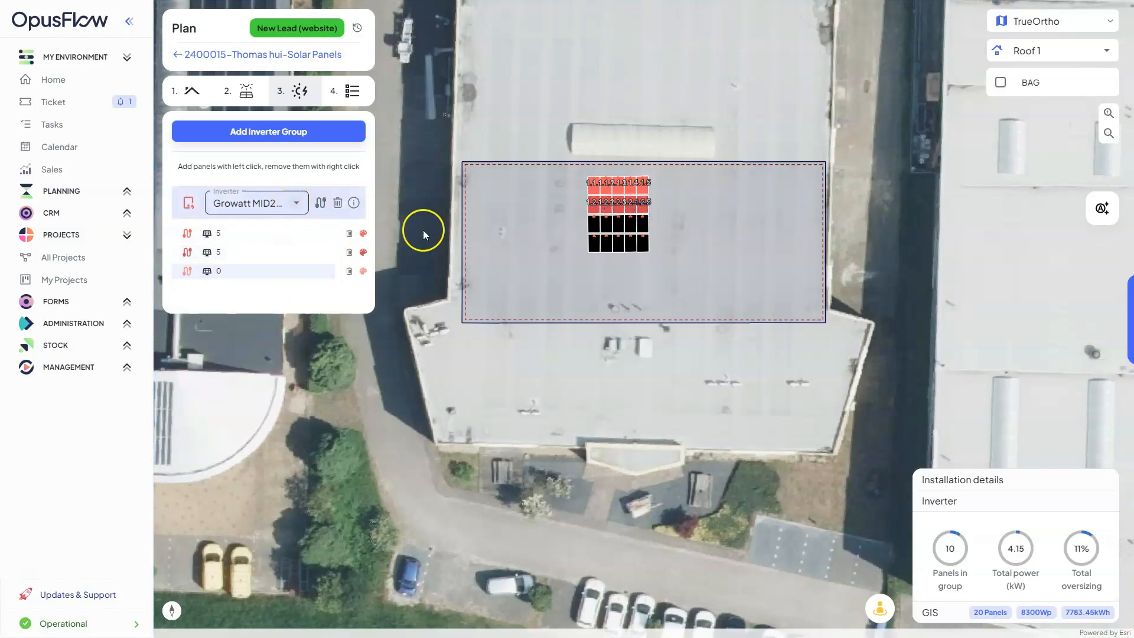
{"action": "left_click_drag", "start_coordinate": [594, 225], "coordinate": [644, 230]}
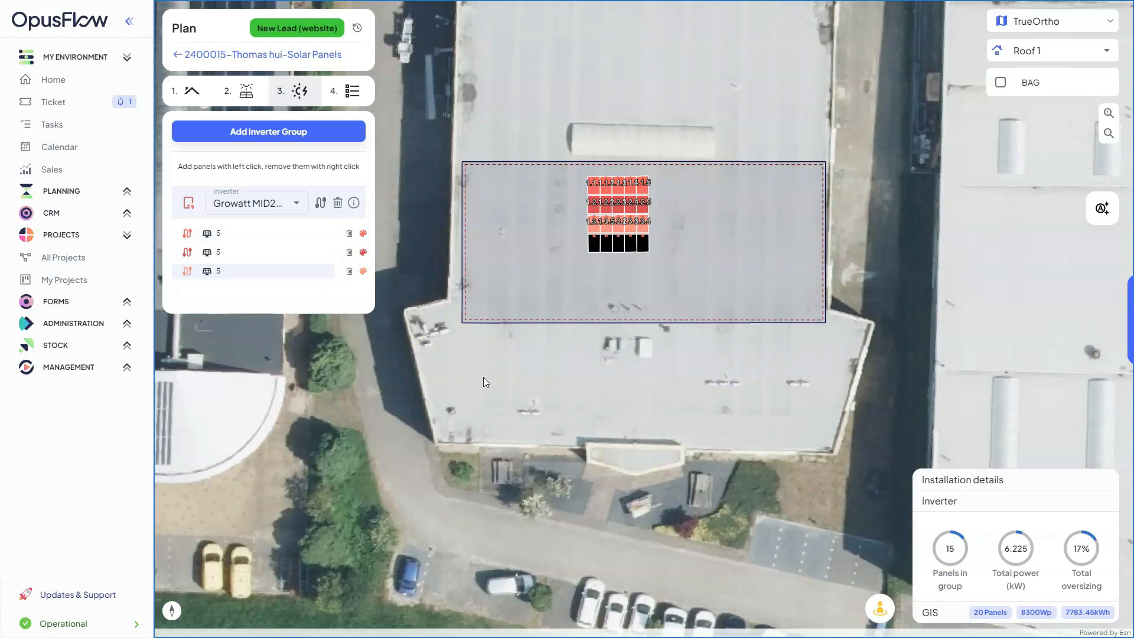
Review the plan's Esdec bill of materials and start a quotation from it
{"action": "left_click", "coordinate": [353, 93]}
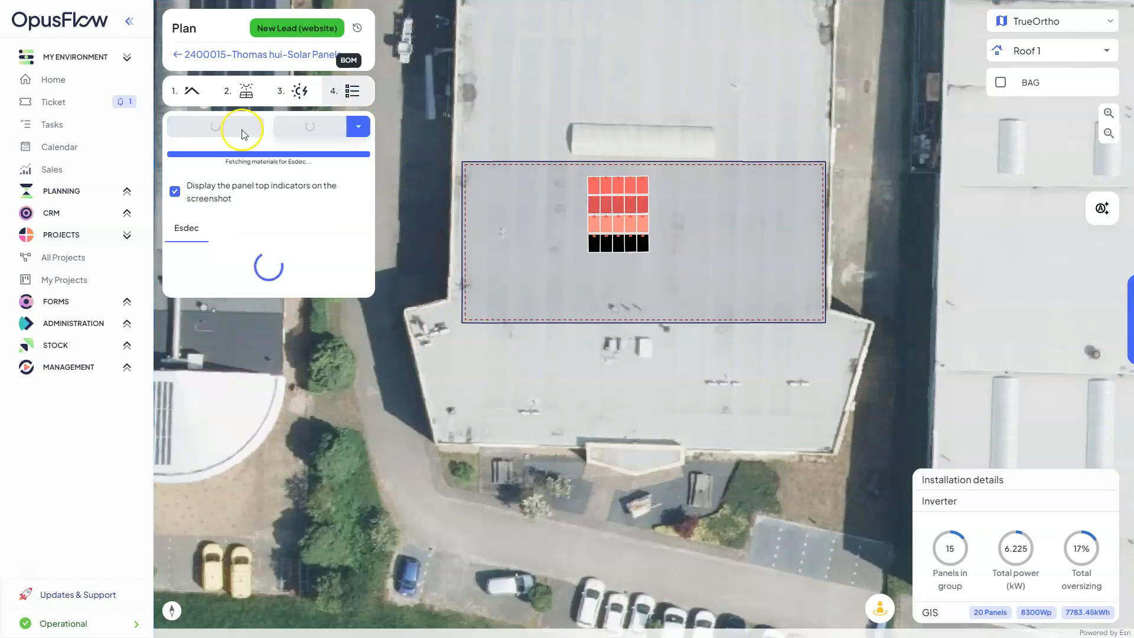
{"action": "scroll", "coordinate": [278, 307], "scroll_direction": "down", "scroll_amount": 3}
{"action": "scroll", "coordinate": [278, 323], "scroll_direction": "down", "scroll_amount": 2}
{"action": "scroll", "coordinate": [291, 405], "scroll_direction": "up", "scroll_amount": 5}
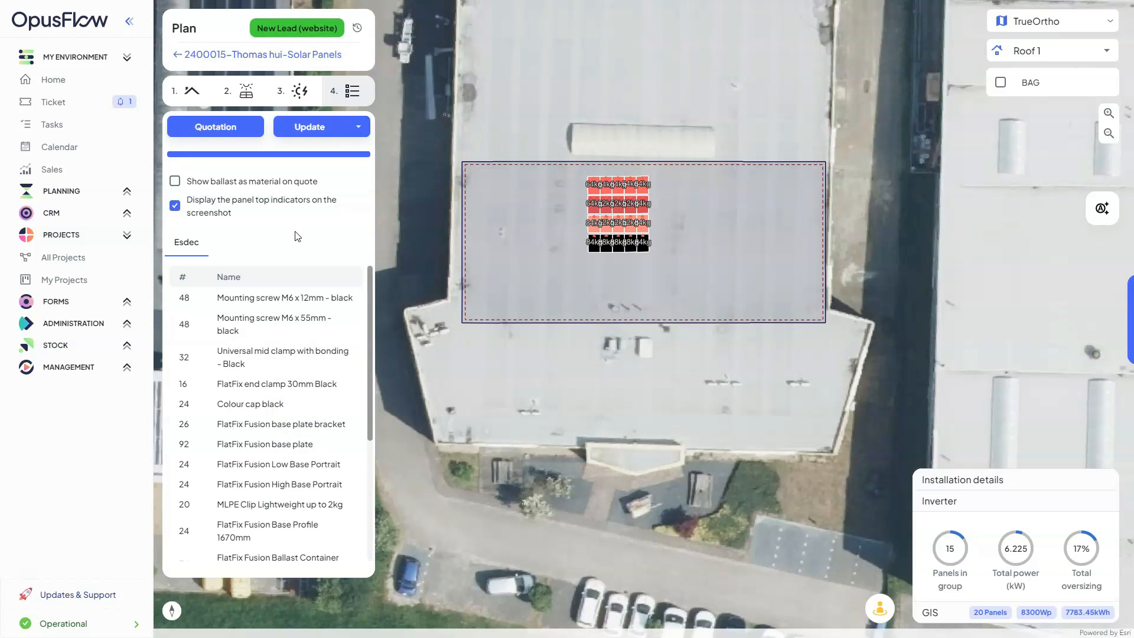
{"action": "left_click", "coordinate": [247, 131]}
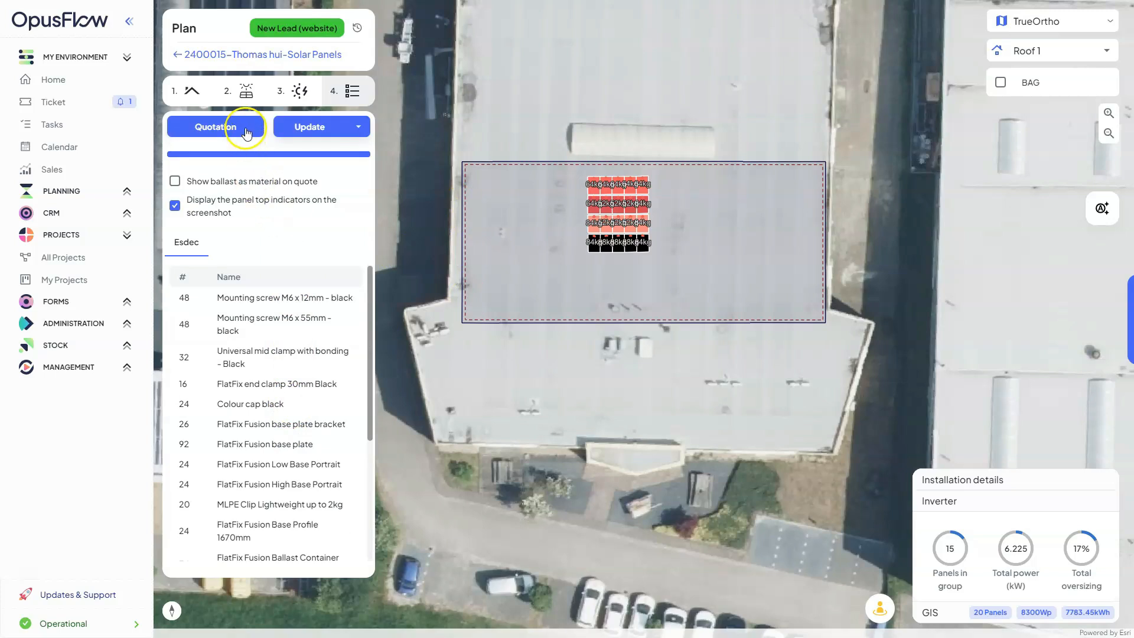